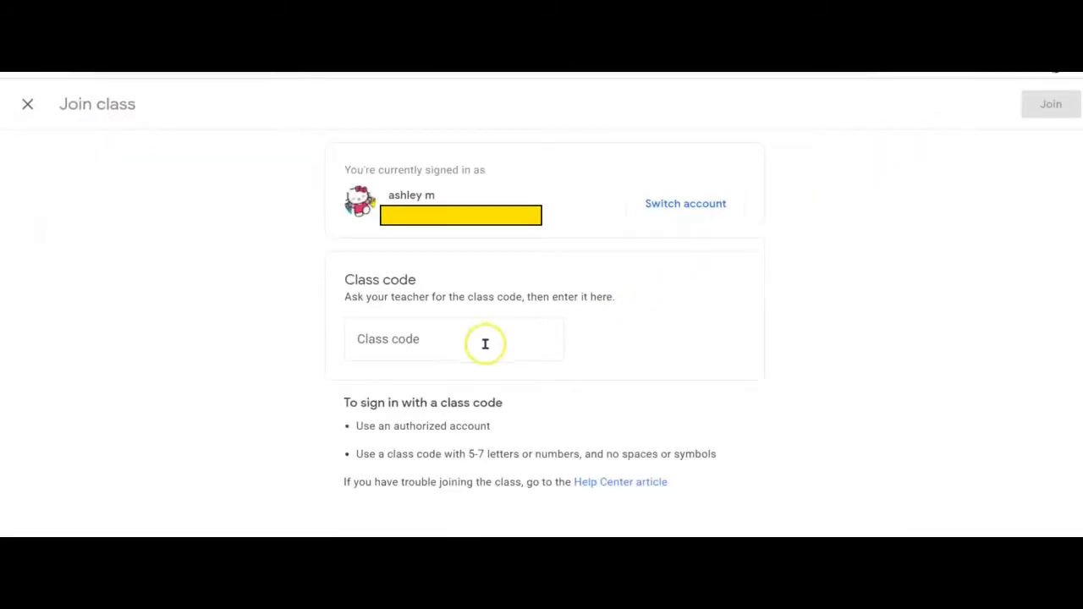
- Enter the teacher's class code and join Demo Class
{"action": "left_click", "coordinate": [426, 338]}
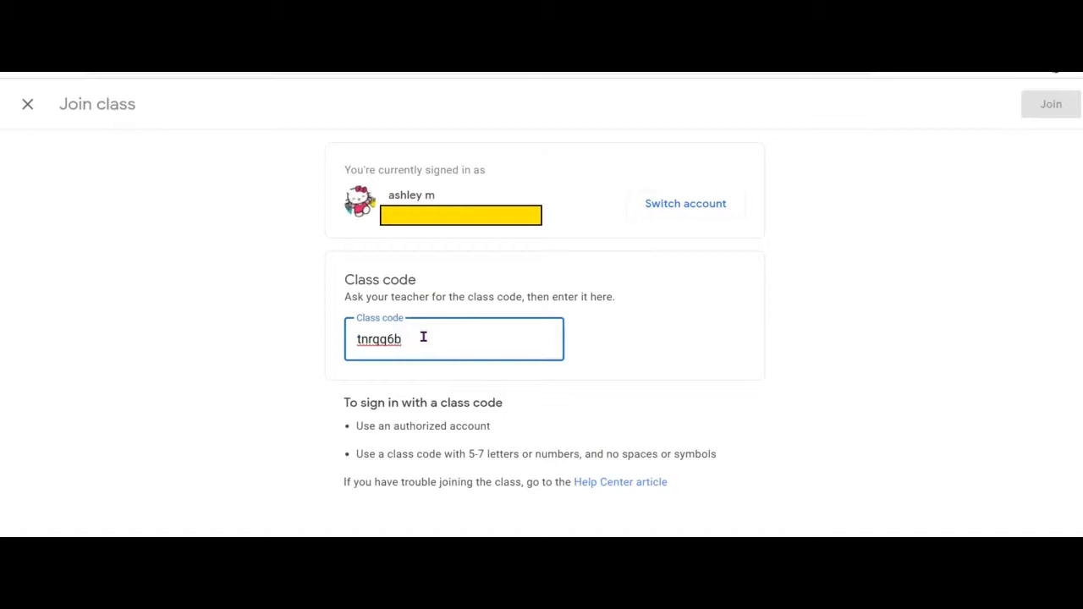
{"action": "left_click", "coordinate": [1051, 104]}
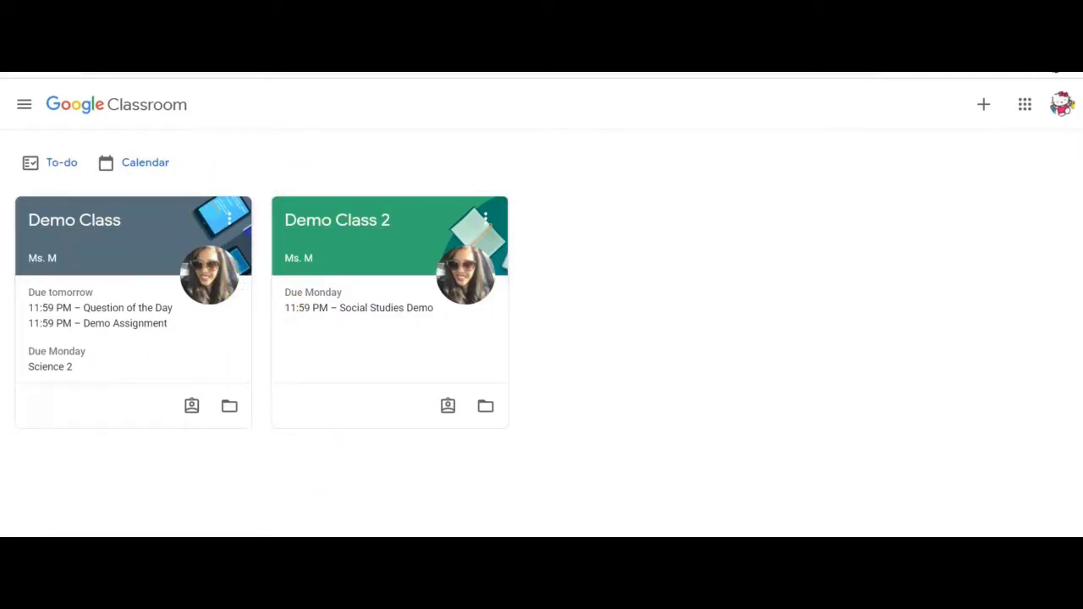
- Open the Demo Class stream and start scrolling through the teacher's posts
{"action": "double_click", "coordinate": [113, 227]}
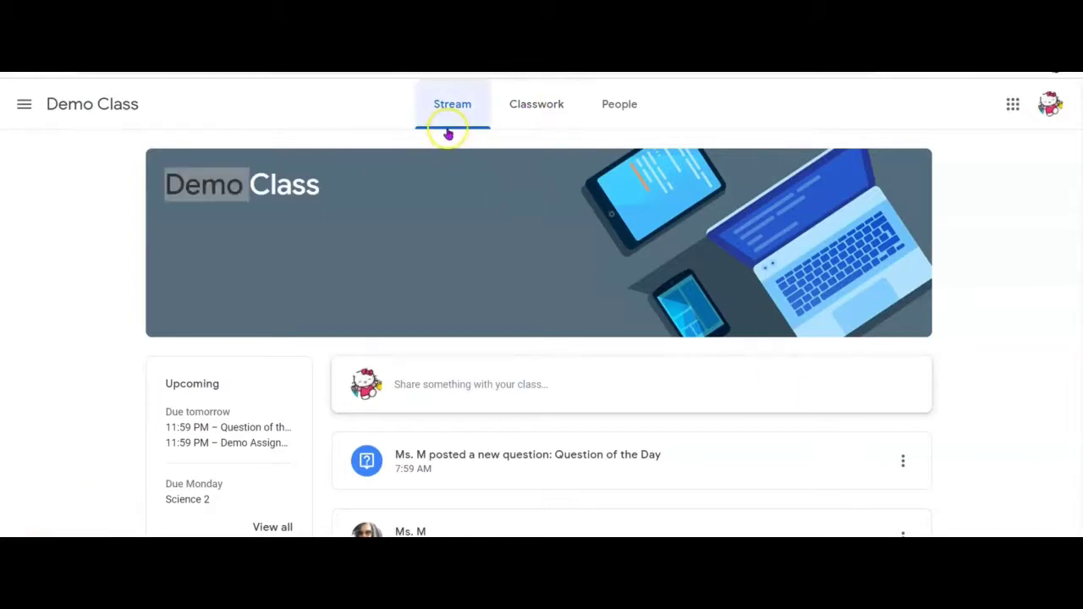
{"action": "left_click", "coordinate": [979, 365]}
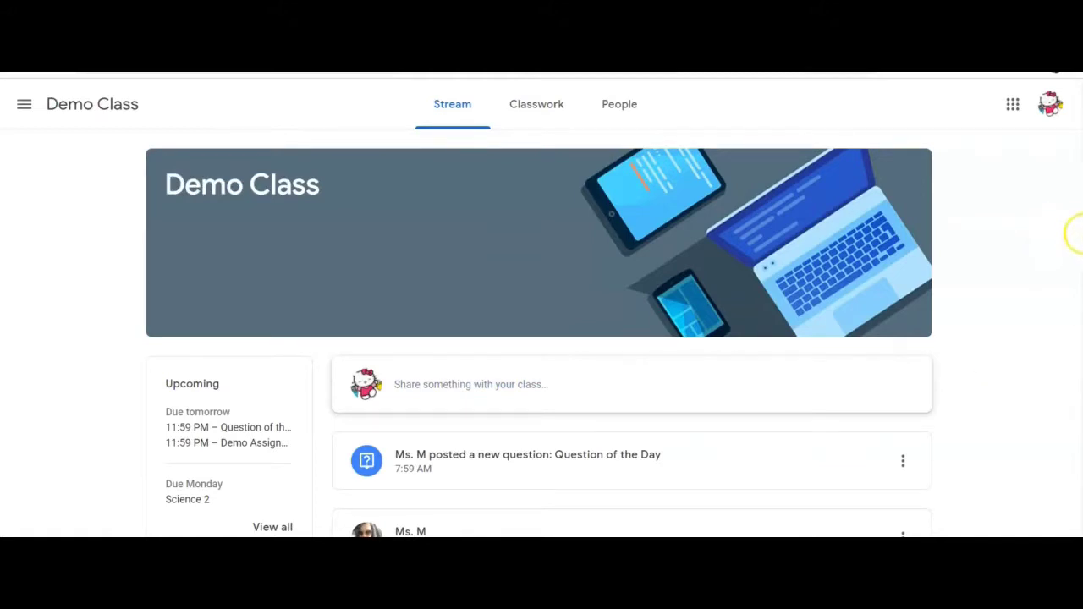
{"action": "scroll", "coordinate": [539, 333], "scroll_direction": "down", "scroll_amount": 1}
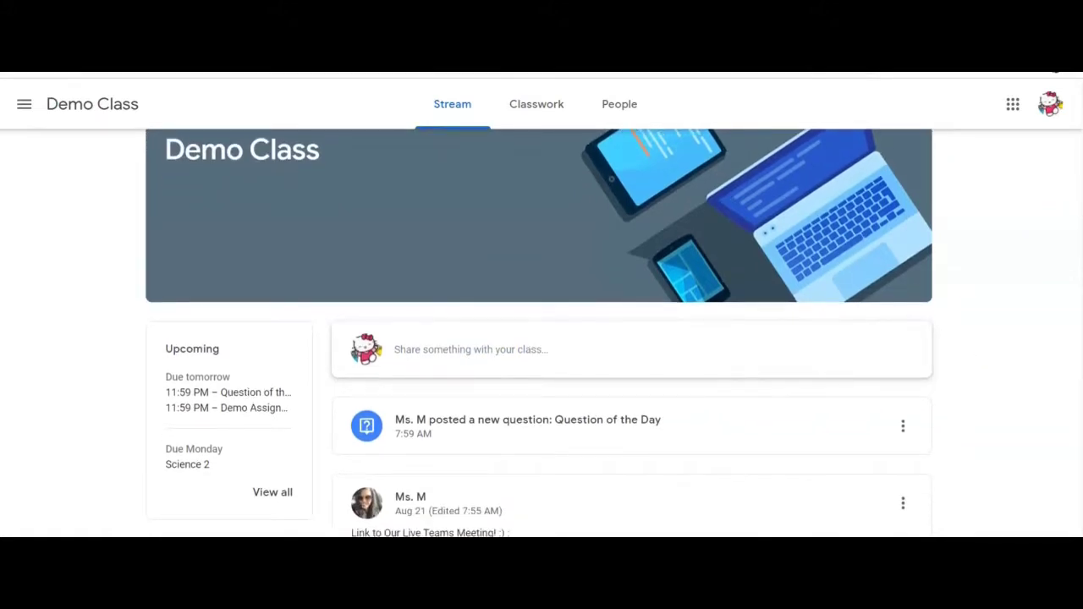
{"action": "scroll", "coordinate": [539, 333], "scroll_direction": "down", "scroll_amount": 3}
{"action": "scroll", "coordinate": [957, 338], "scroll_direction": "down", "scroll_amount": 2}
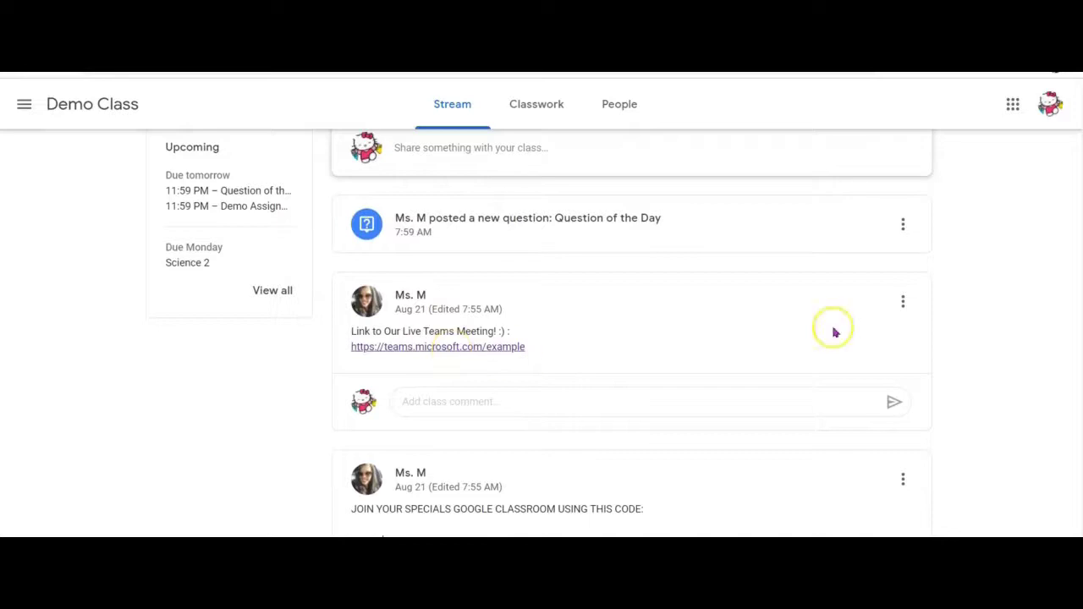
{"action": "scroll", "coordinate": [1071, 300], "scroll_direction": "down", "scroll_amount": 3}
- Read the rest of the stream's announcements and materials, then return to the top
{"action": "scroll", "coordinate": [1042, 397], "scroll_direction": "down", "scroll_amount": 3}
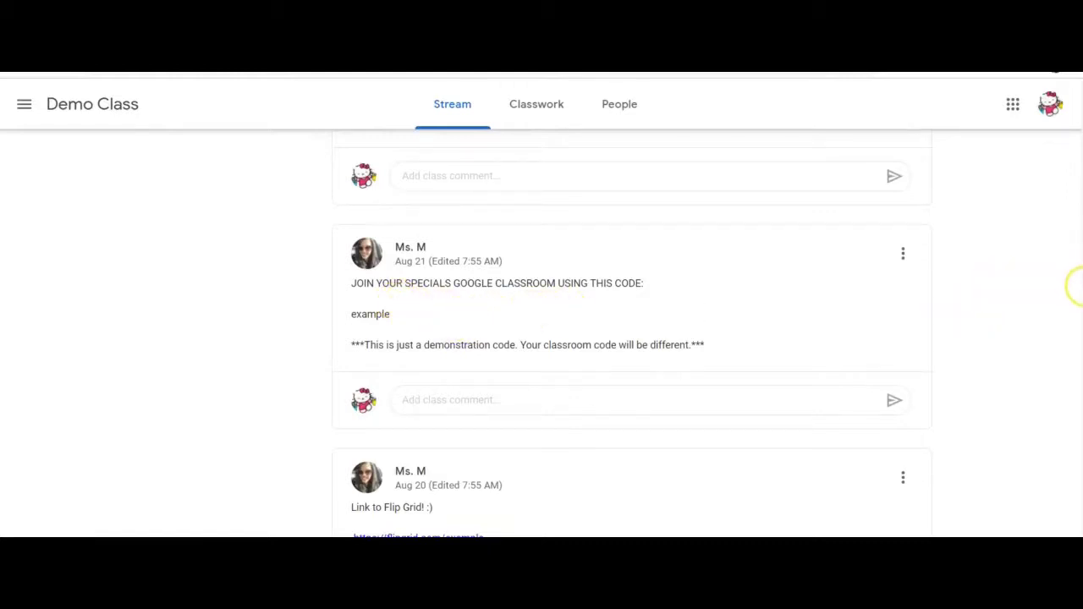
{"action": "scroll", "coordinate": [1080, 295], "scroll_direction": "down", "scroll_amount": 1}
{"action": "scroll", "coordinate": [1080, 296], "scroll_direction": "down", "scroll_amount": 3}
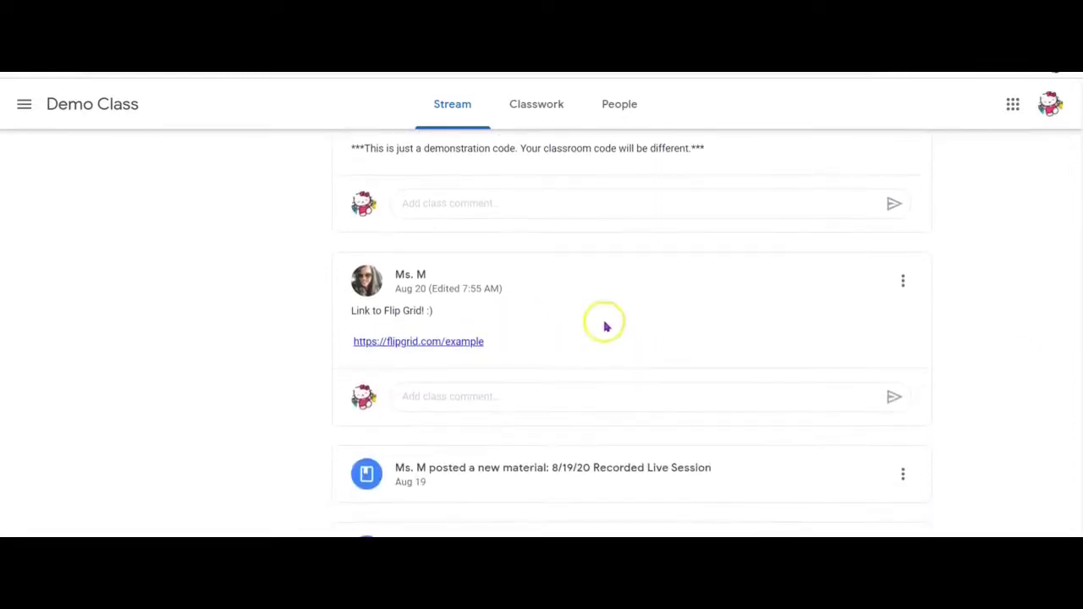
{"action": "scroll", "coordinate": [1076, 342], "scroll_direction": "down", "scroll_amount": 1}
{"action": "scroll", "coordinate": [1081, 373], "scroll_direction": "down", "scroll_amount": 3}
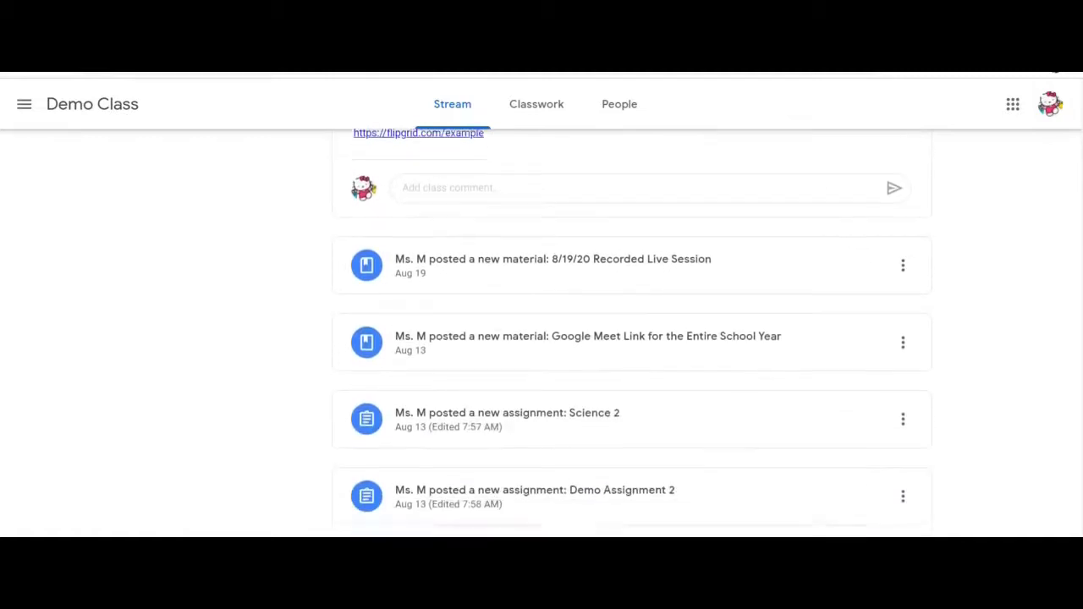
{"action": "scroll", "coordinate": [1080, 401], "scroll_direction": "up", "scroll_amount": 1}
{"action": "left_click_drag", "start_coordinate": [1079, 401], "coordinate": [1080, 349]}
{"action": "left_click_drag", "start_coordinate": [1081, 407], "coordinate": [1079, 154]}
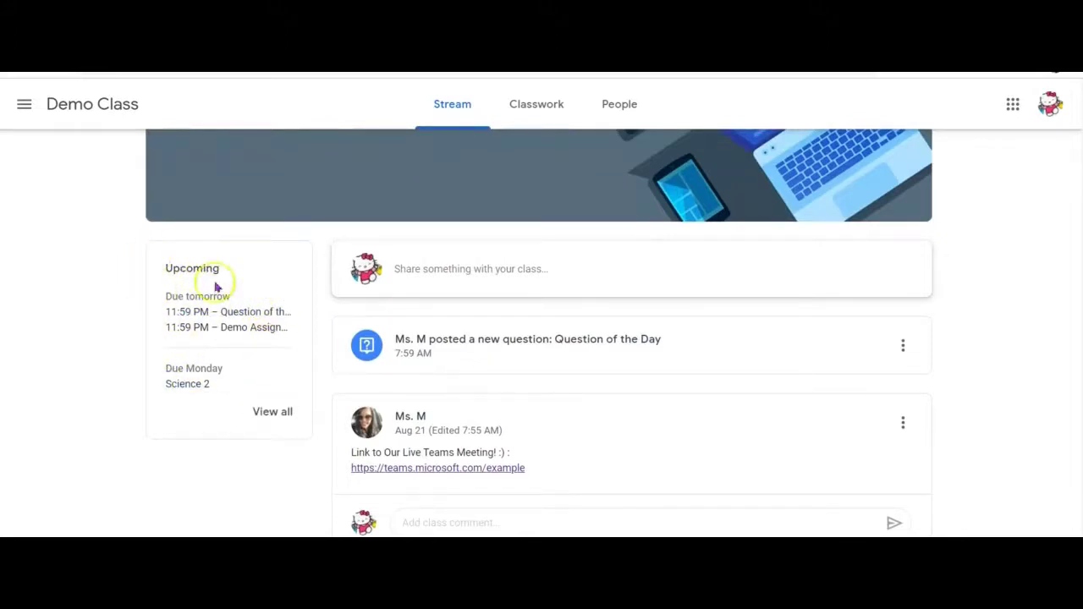
{"action": "left_click", "coordinate": [262, 414]}
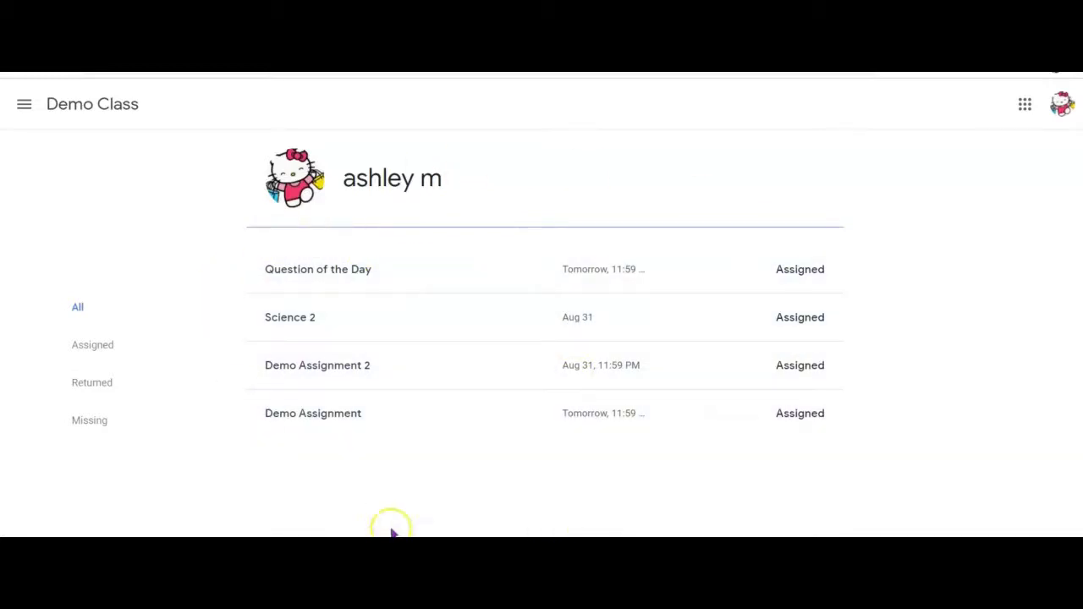
{"action": "left_click", "coordinate": [109, 356]}
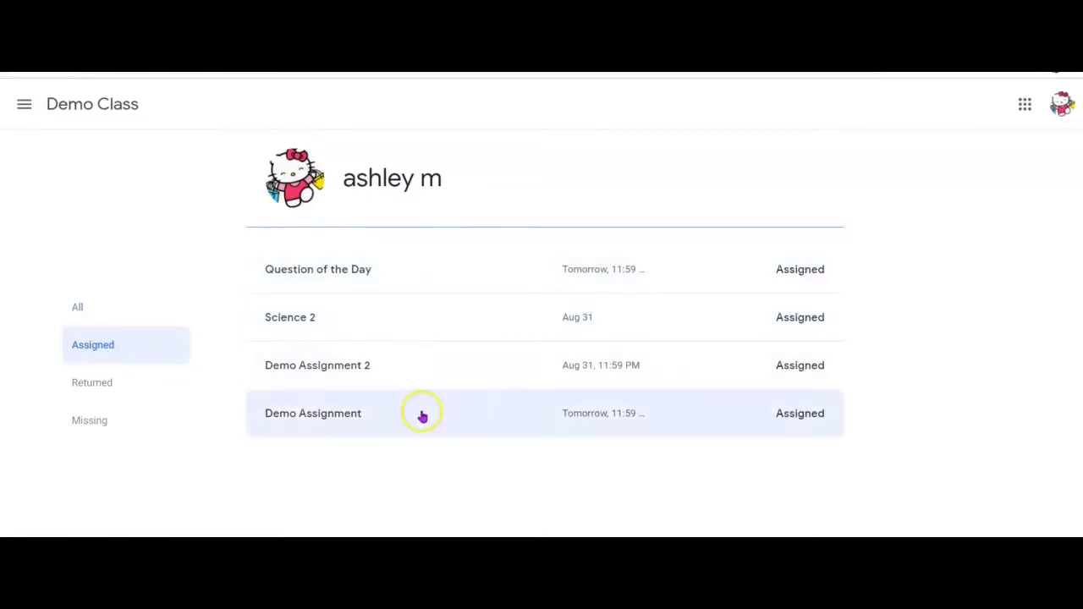
{"action": "left_click", "coordinate": [83, 393]}
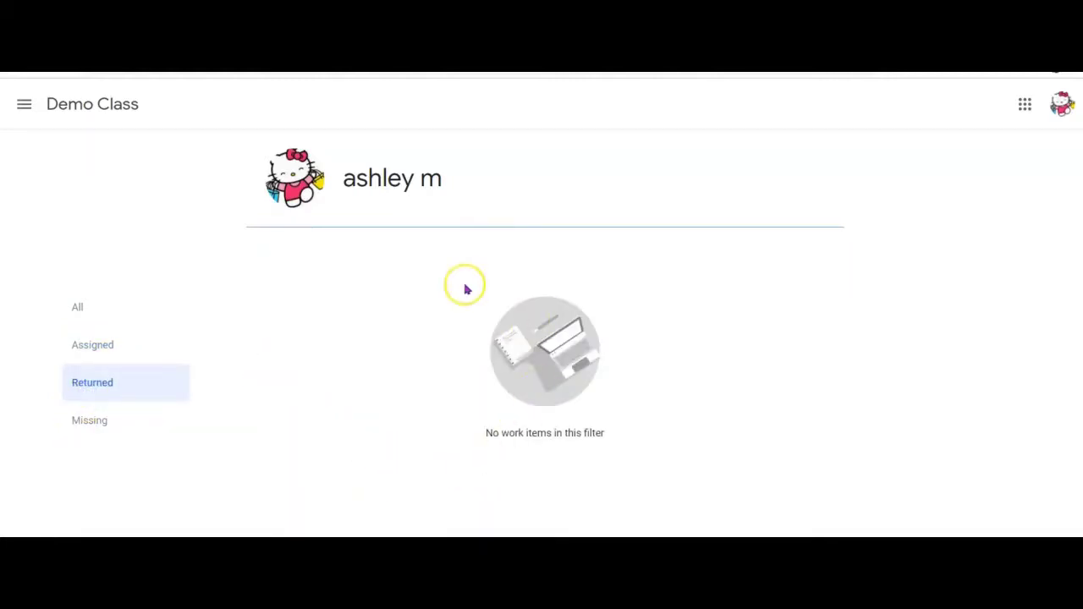
{"action": "left_click", "coordinate": [112, 422]}
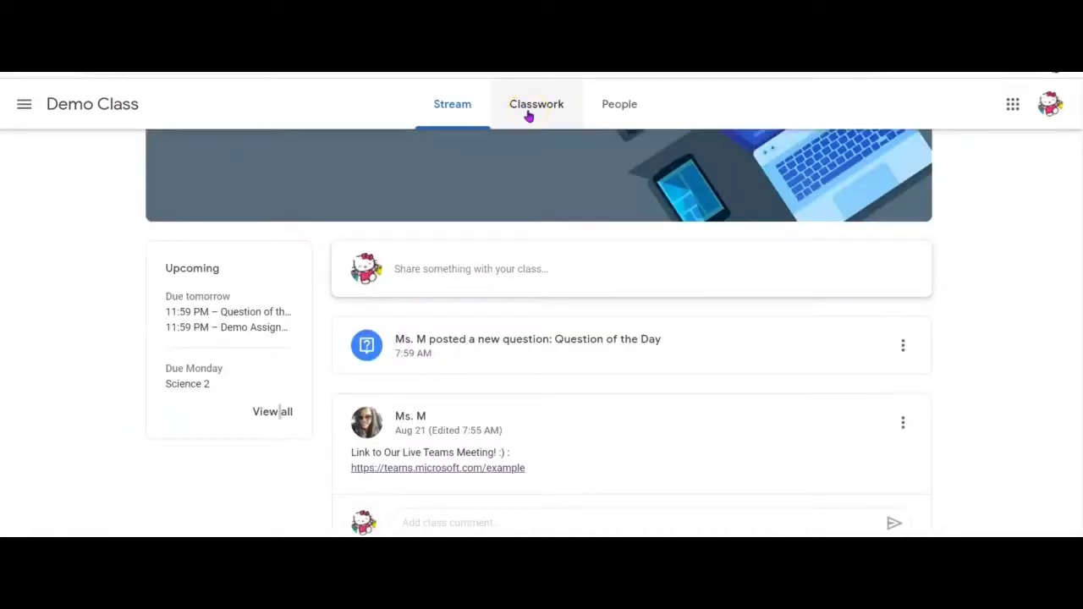
- Open Demo Class's Classwork page, dismiss the topic filters tip, and scroll down
{"action": "left_click", "coordinate": [529, 116]}
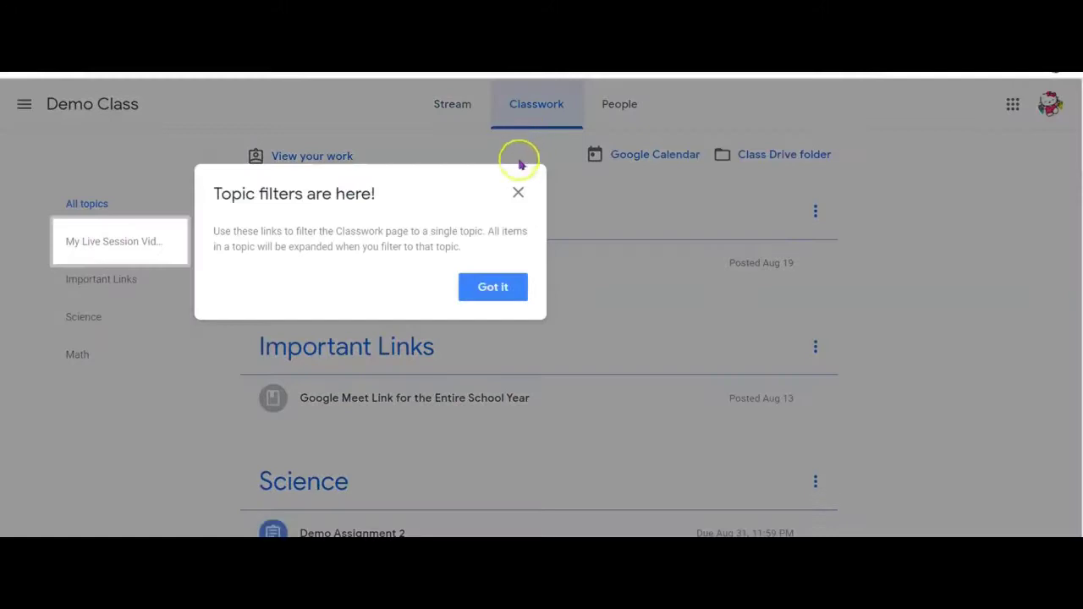
{"action": "left_click", "coordinate": [517, 192]}
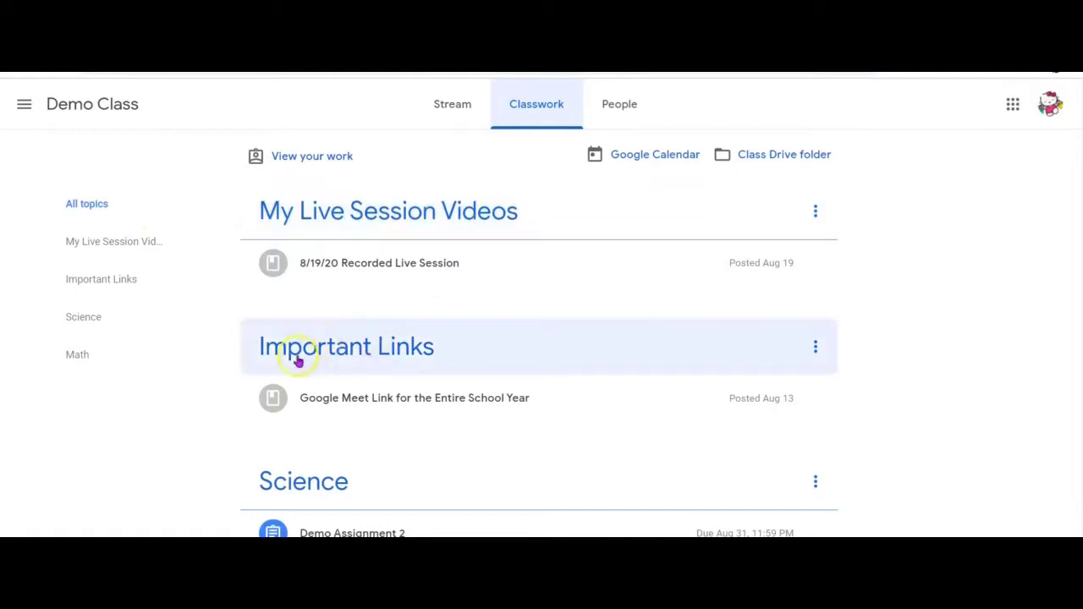
{"action": "scroll", "coordinate": [1076, 221], "scroll_direction": "down", "scroll_amount": 2}
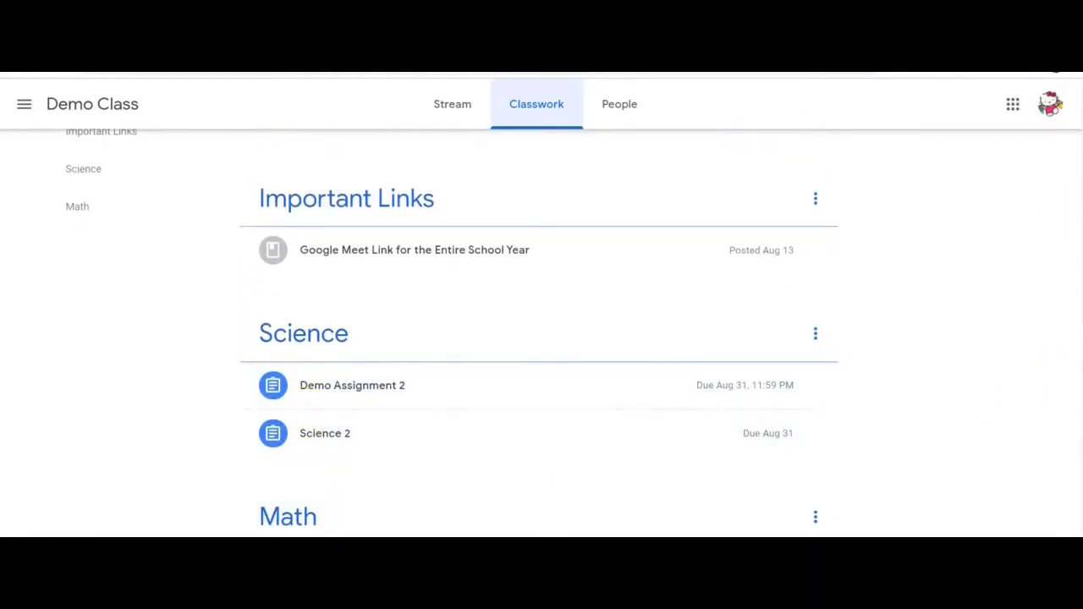
{"action": "scroll", "coordinate": [1076, 369], "scroll_direction": "down", "scroll_amount": 1}
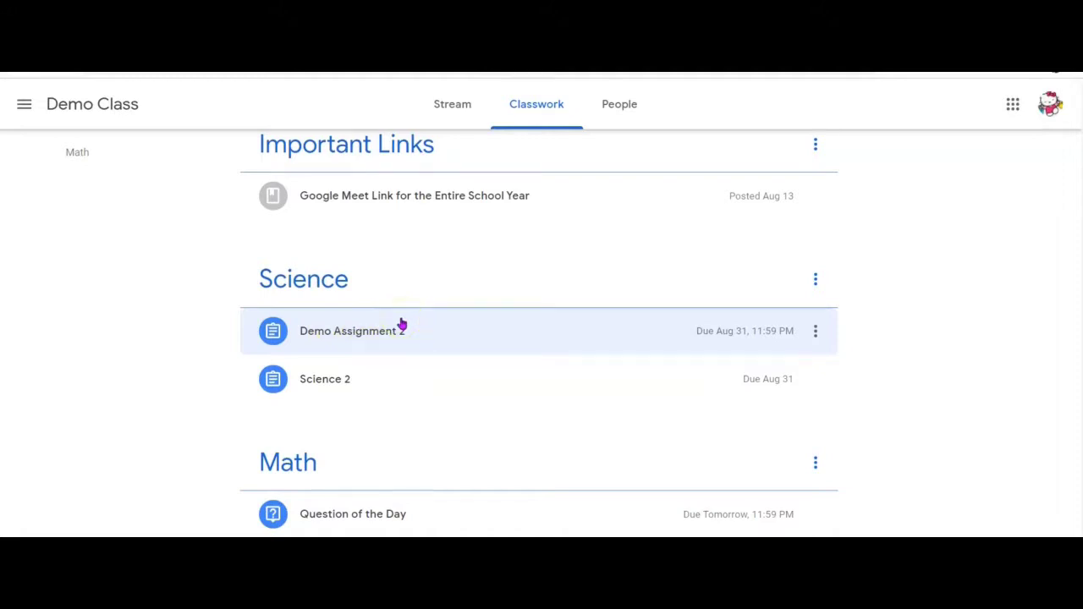
- Expand the Math topic's Question of the Day to show its colour choices
{"action": "left_click", "coordinate": [82, 515]}
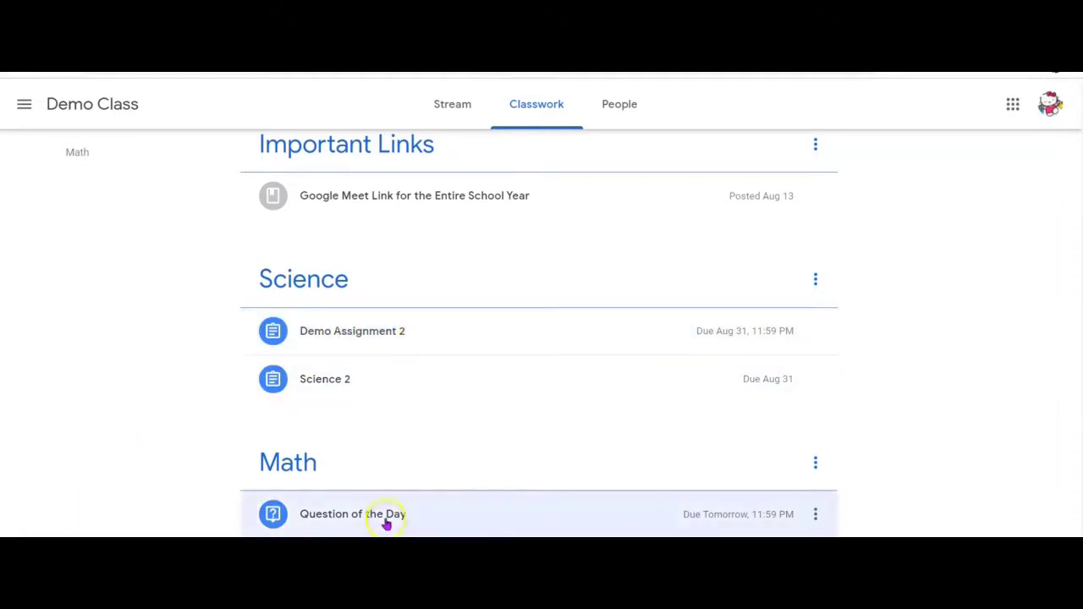
{"action": "left_click", "coordinate": [277, 464]}
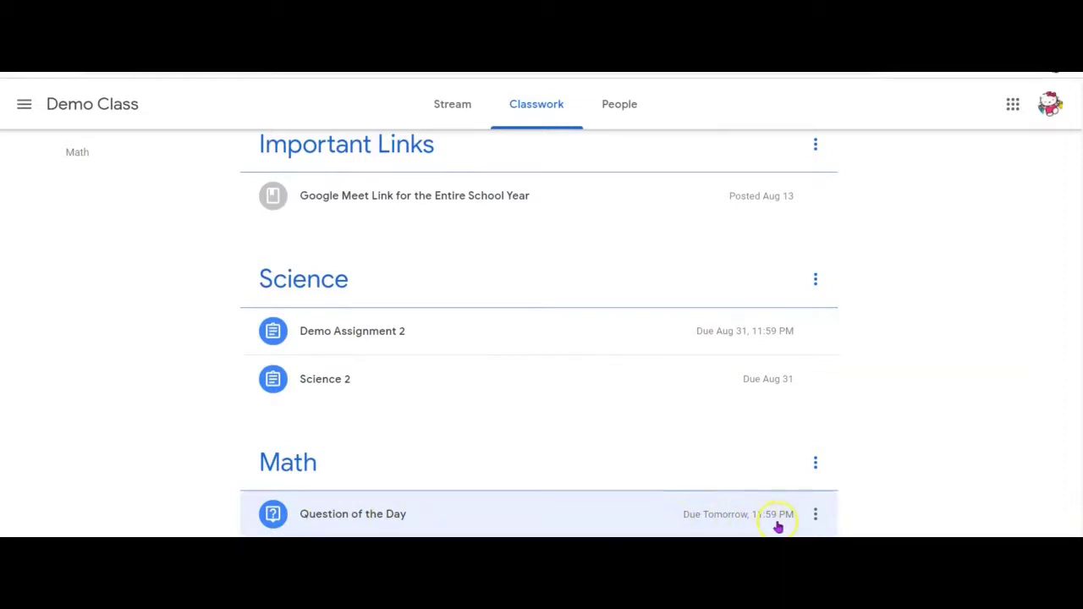
{"action": "left_click", "coordinate": [372, 523]}
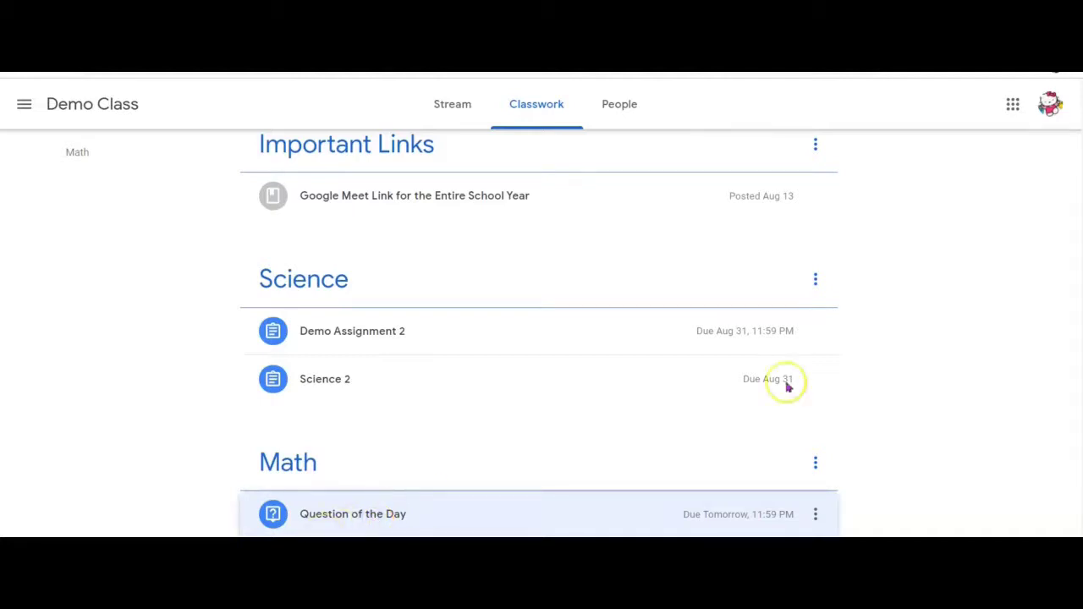
{"action": "scroll", "coordinate": [539, 333], "scroll_direction": "down", "scroll_amount": 1}
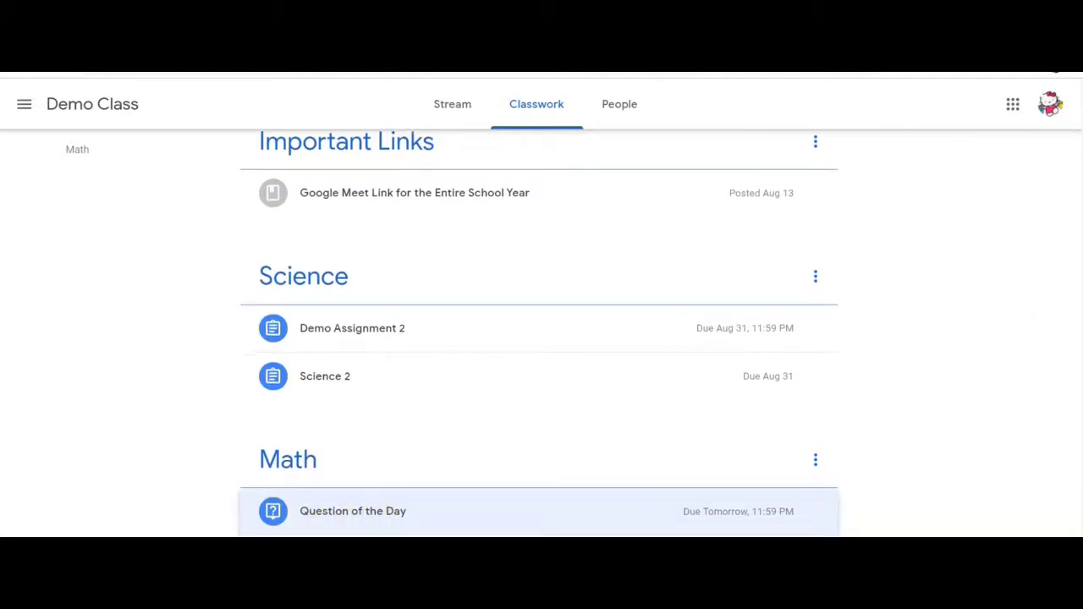
{"action": "scroll", "coordinate": [487, 376], "scroll_direction": "down", "scroll_amount": 3}
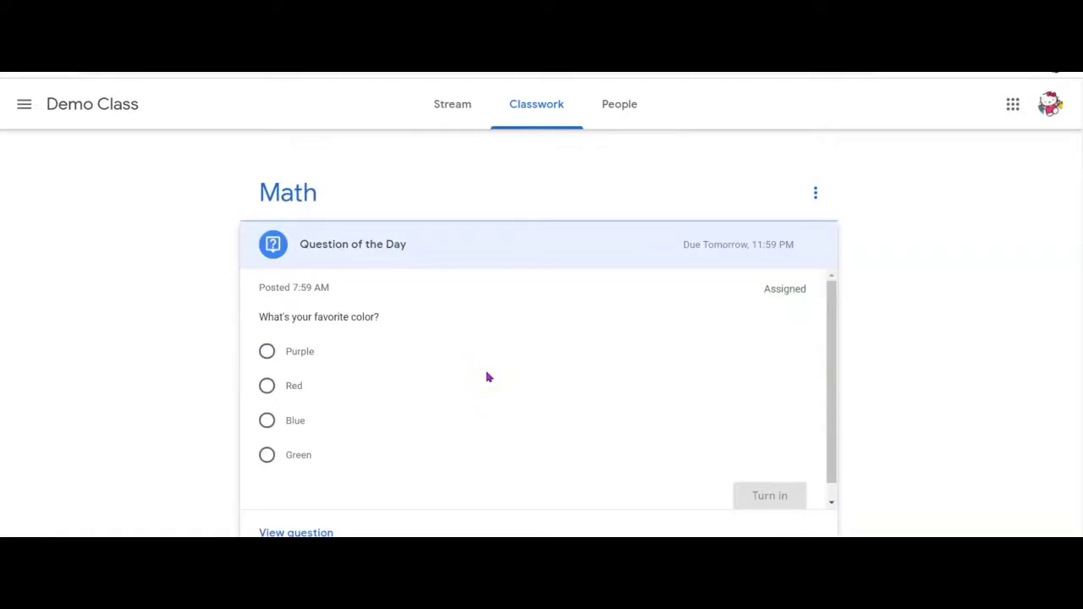
- Answer Purple for the Question of the Day, turn it in, and view the question
{"action": "left_click", "coordinate": [374, 356]}
{"action": "left_click", "coordinate": [266, 354]}
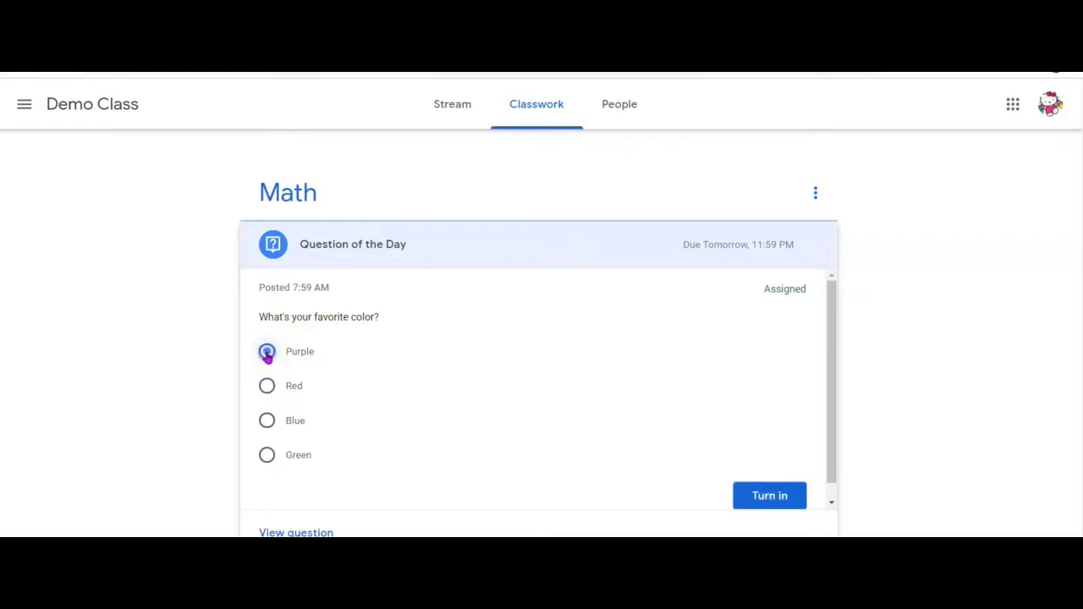
{"action": "left_click", "coordinate": [751, 498]}
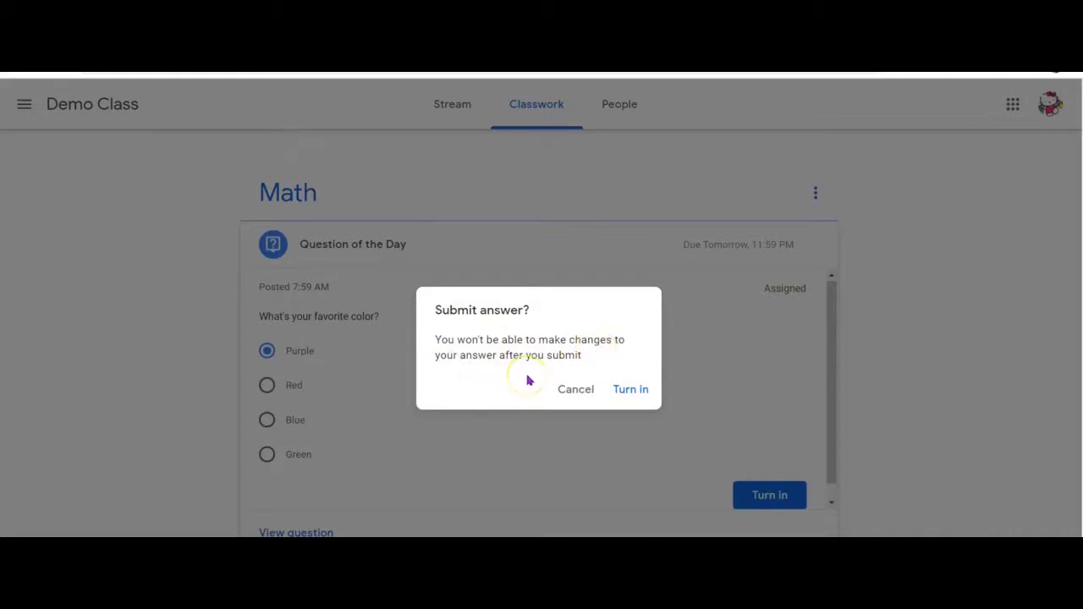
{"action": "left_click", "coordinate": [631, 393]}
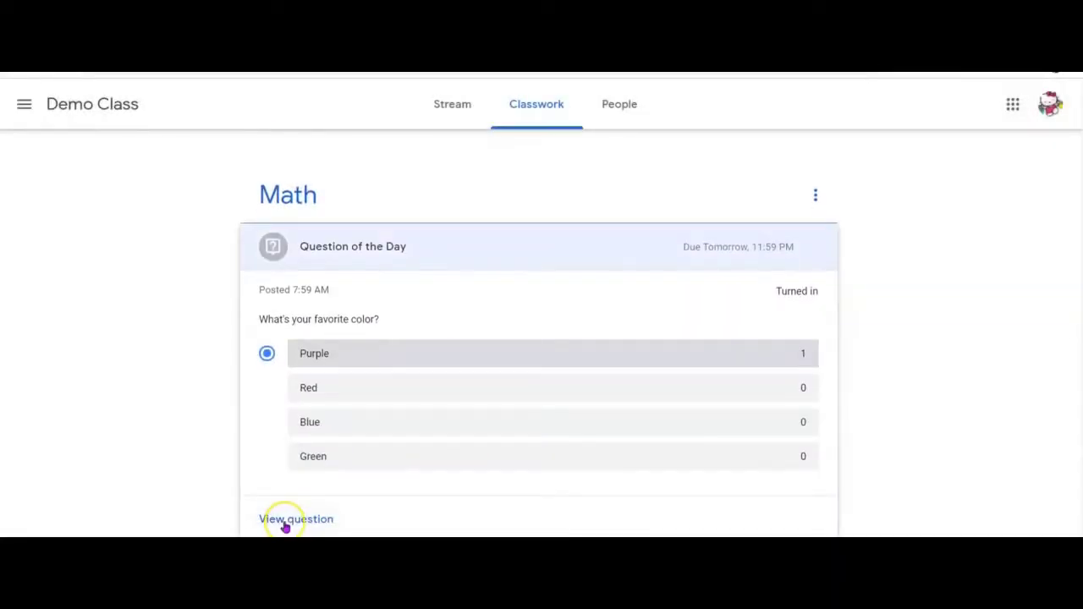
{"action": "left_click", "coordinate": [285, 524]}
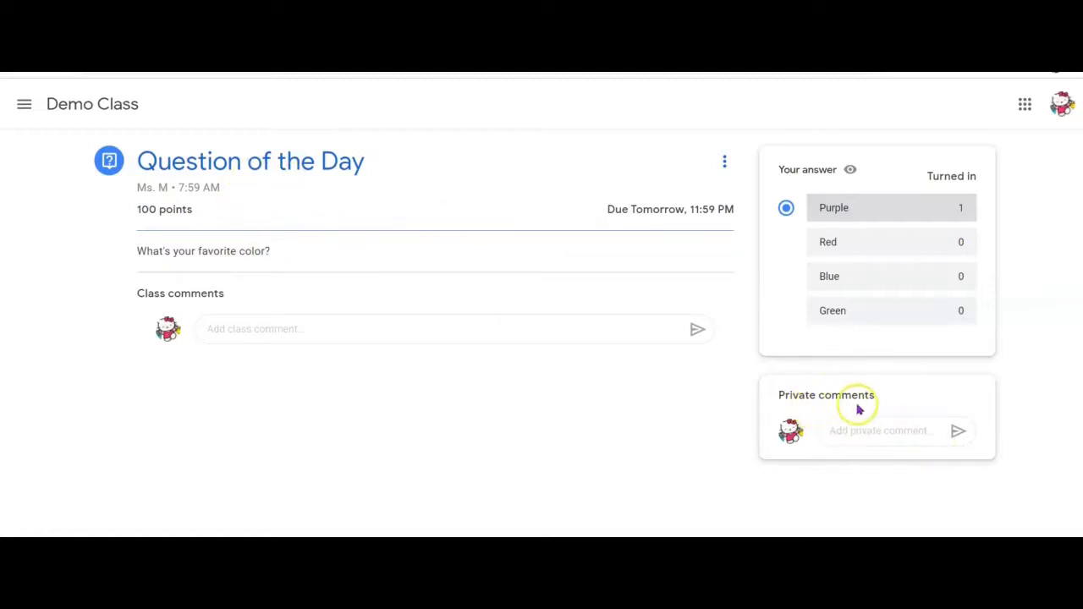
- Go back from the question page to Classwork and collapse the Question of the Day card
{"action": "left_click", "coordinate": [866, 431]}
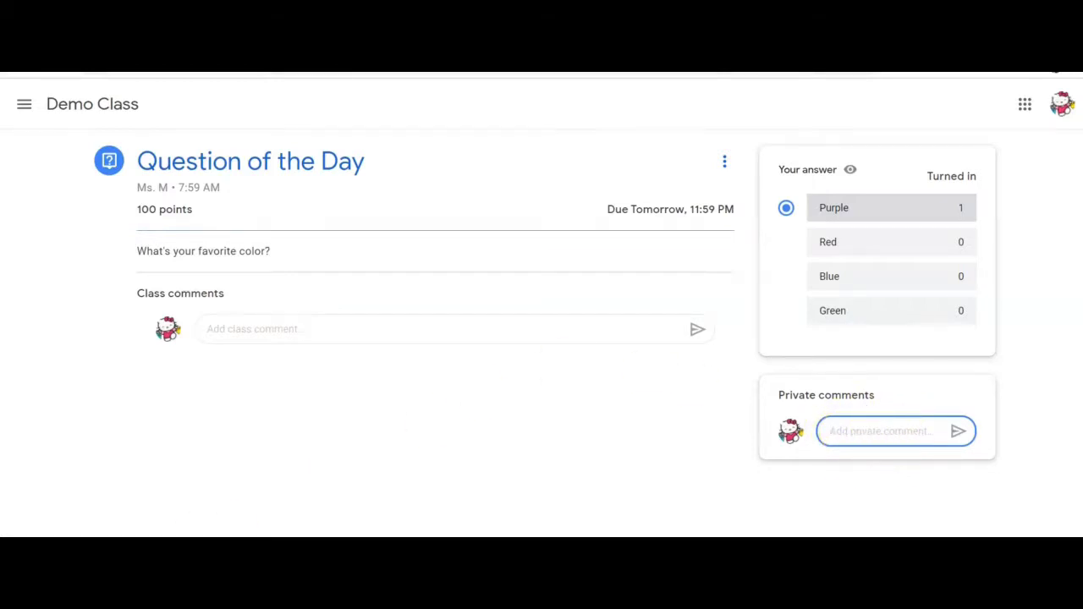
{"action": "key", "text": "alt+Left"}
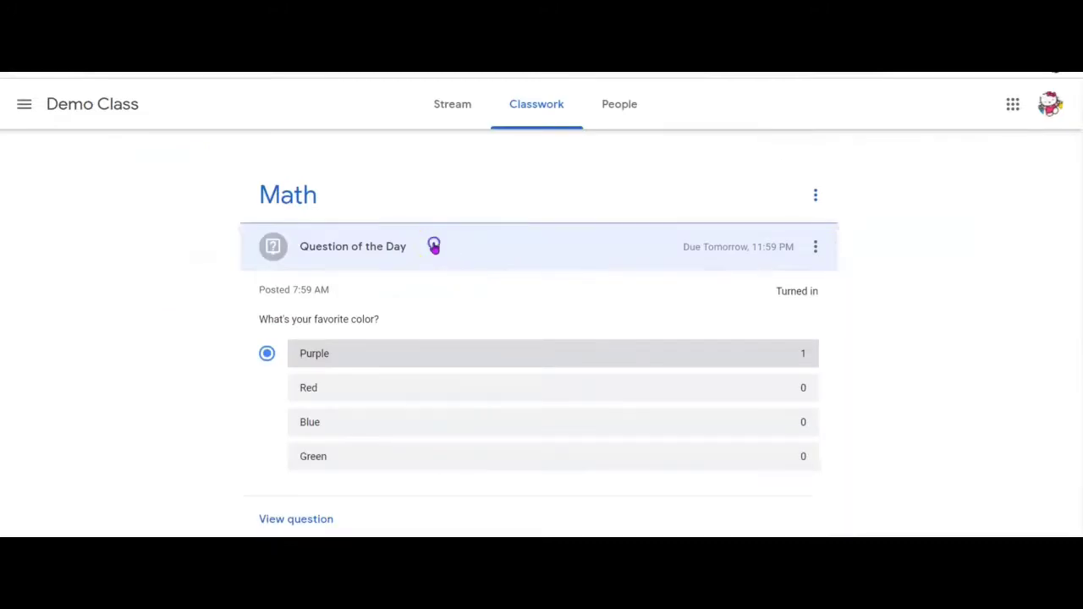
{"action": "left_click", "coordinate": [434, 247]}
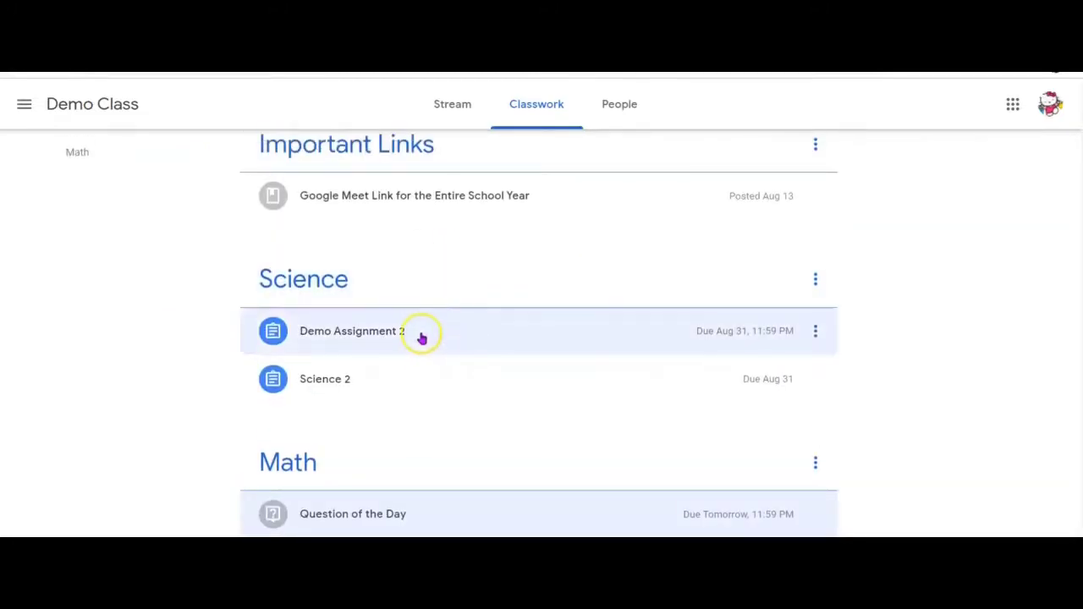
- Open Demo Assignment 2's page and show its Add or create options
{"action": "left_click", "coordinate": [421, 336]}
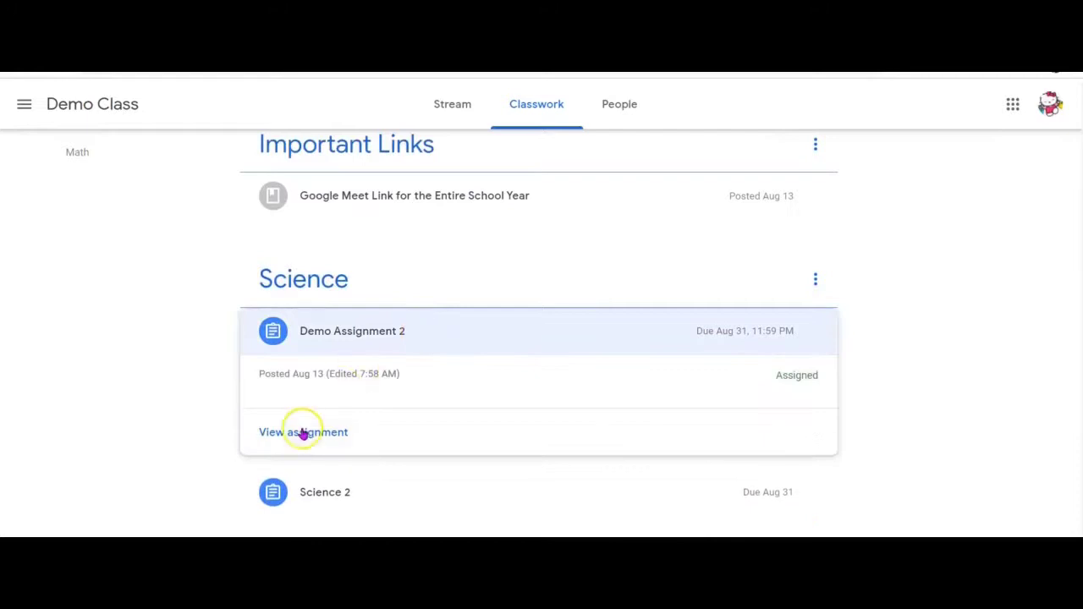
{"action": "left_click", "coordinate": [303, 432]}
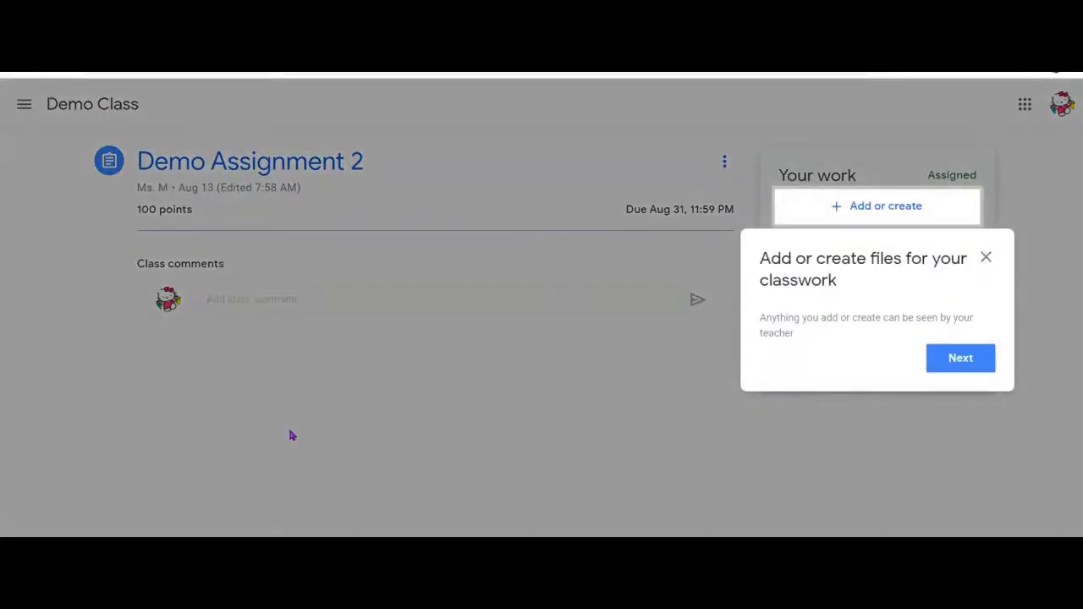
{"action": "left_click", "coordinate": [690, 446]}
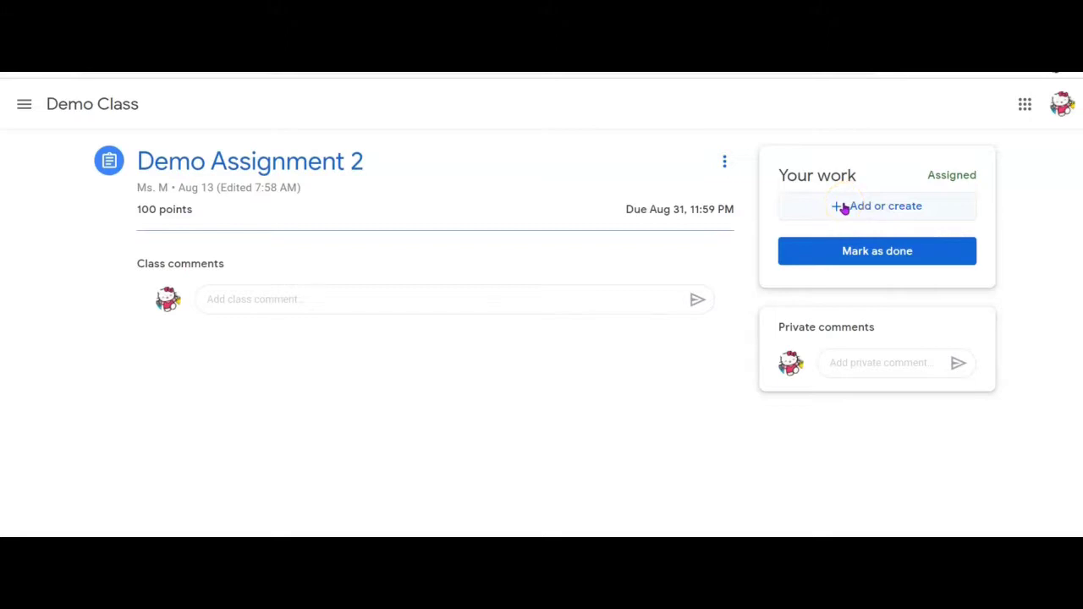
{"action": "left_click", "coordinate": [843, 208]}
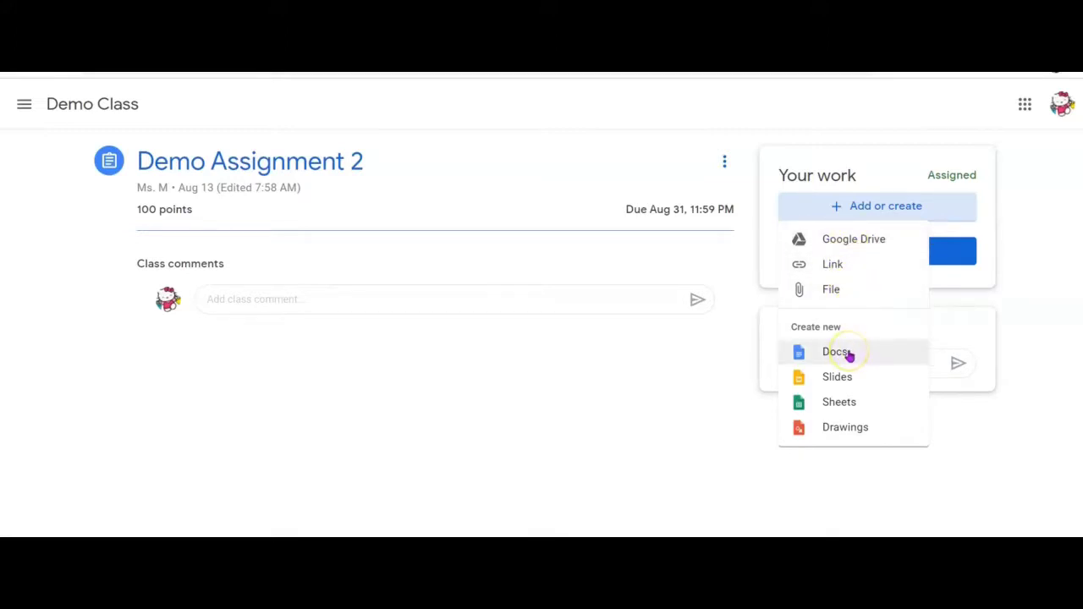
- Close the add-or-create list and return to the Demo Class stream
{"action": "left_click", "coordinate": [864, 374]}
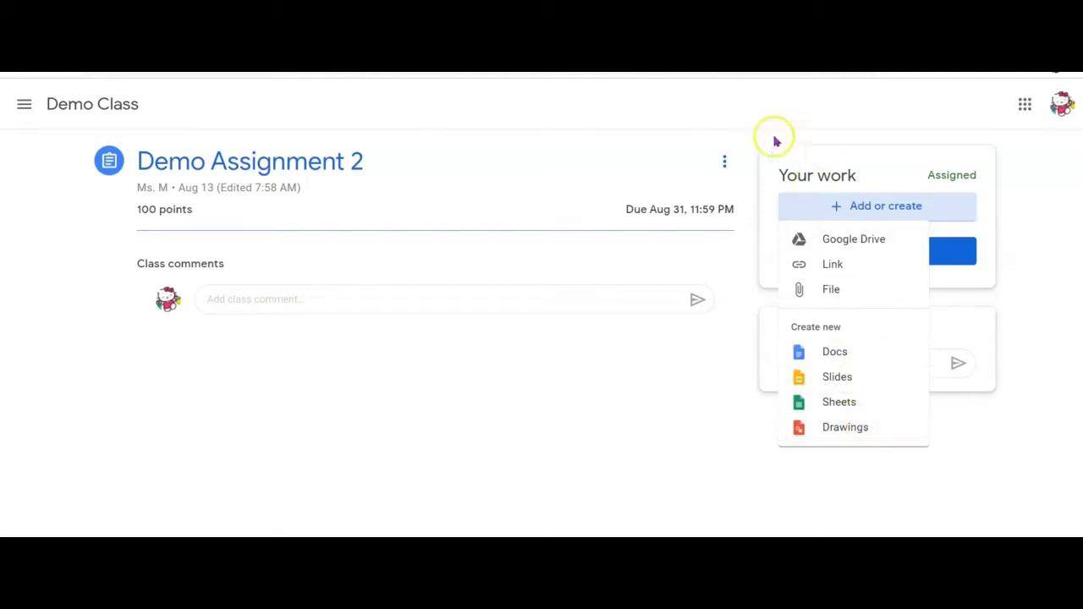
{"action": "double_click", "coordinate": [715, 147]}
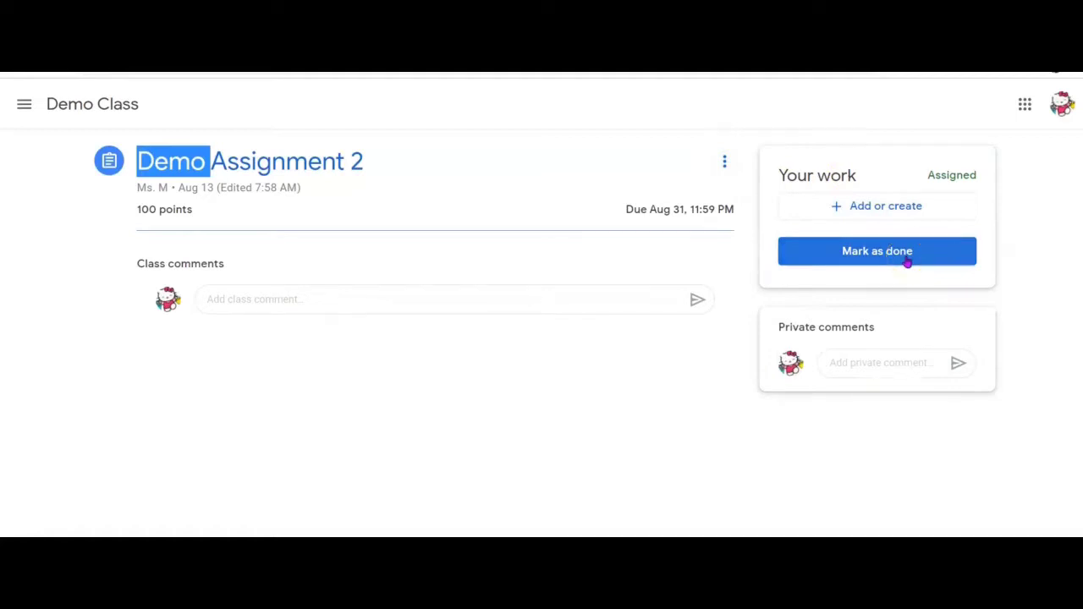
{"action": "left_click", "coordinate": [879, 261]}
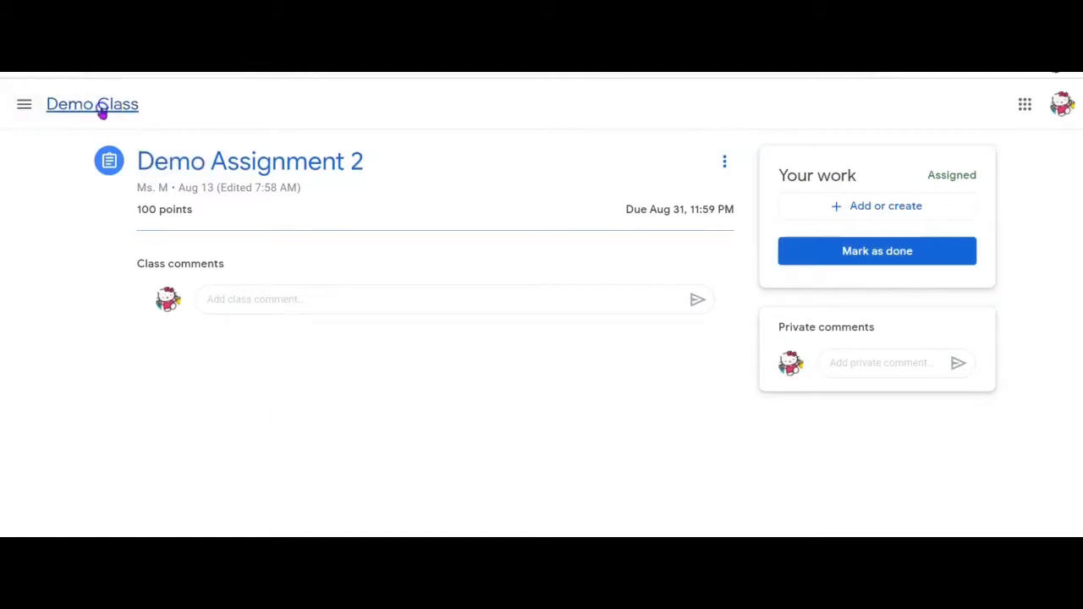
{"action": "left_click", "coordinate": [101, 112]}
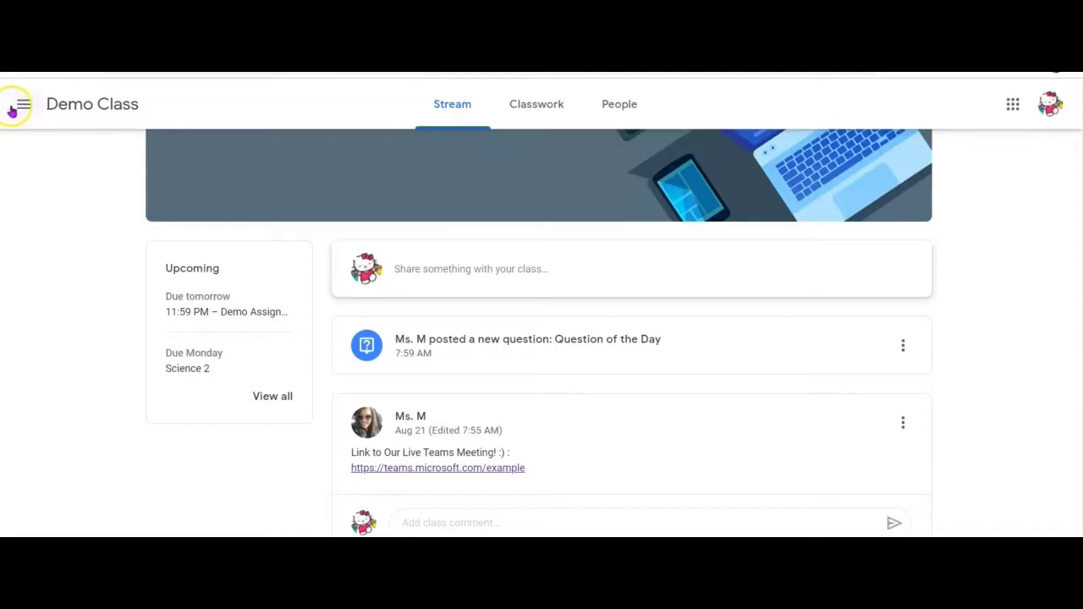
- Open To-do and expand Next week's three assignments due Monday, Aug 31
{"action": "left_click", "coordinate": [24, 107]}
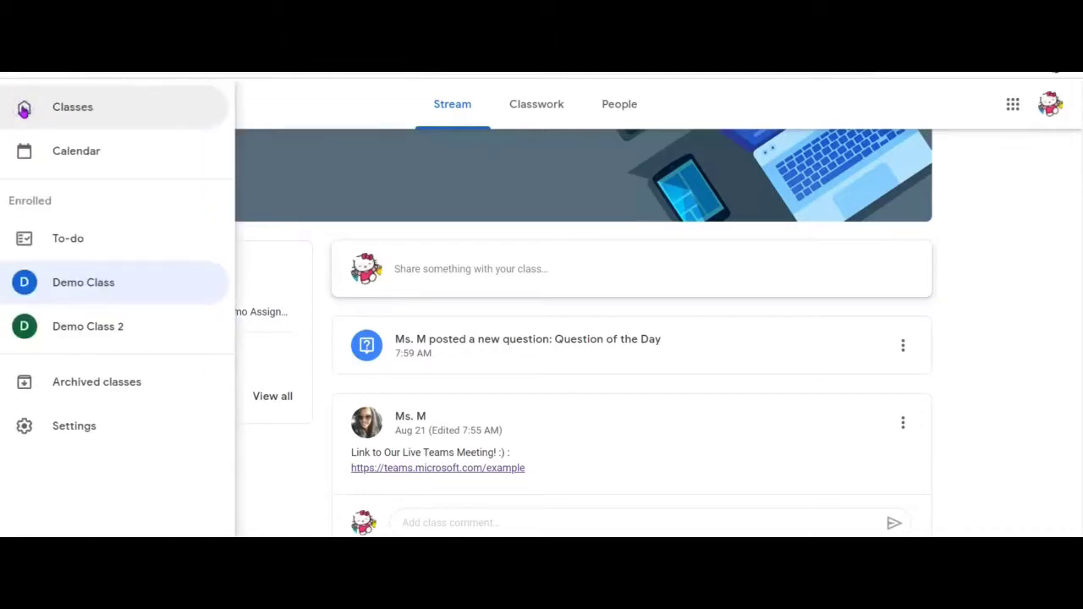
{"action": "left_click", "coordinate": [101, 243]}
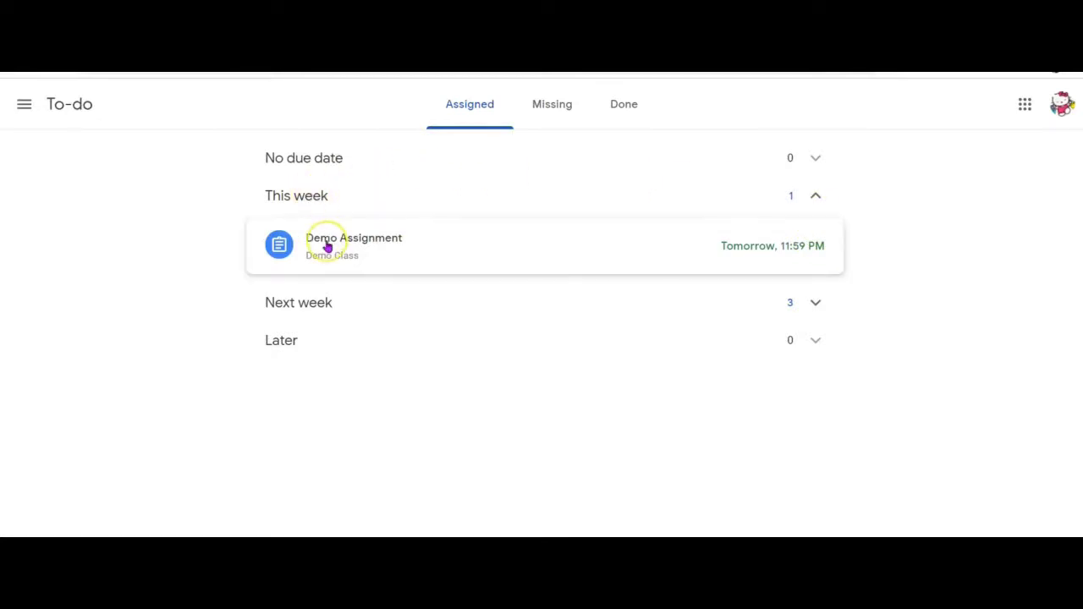
{"action": "left_click", "coordinate": [327, 297]}
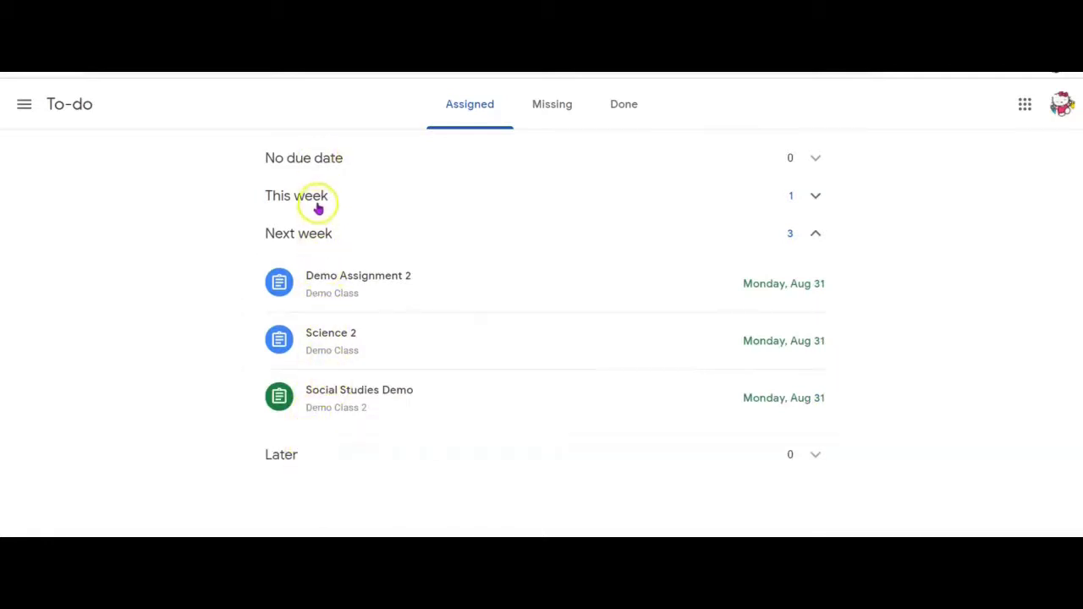
{"action": "left_click", "coordinate": [24, 104]}
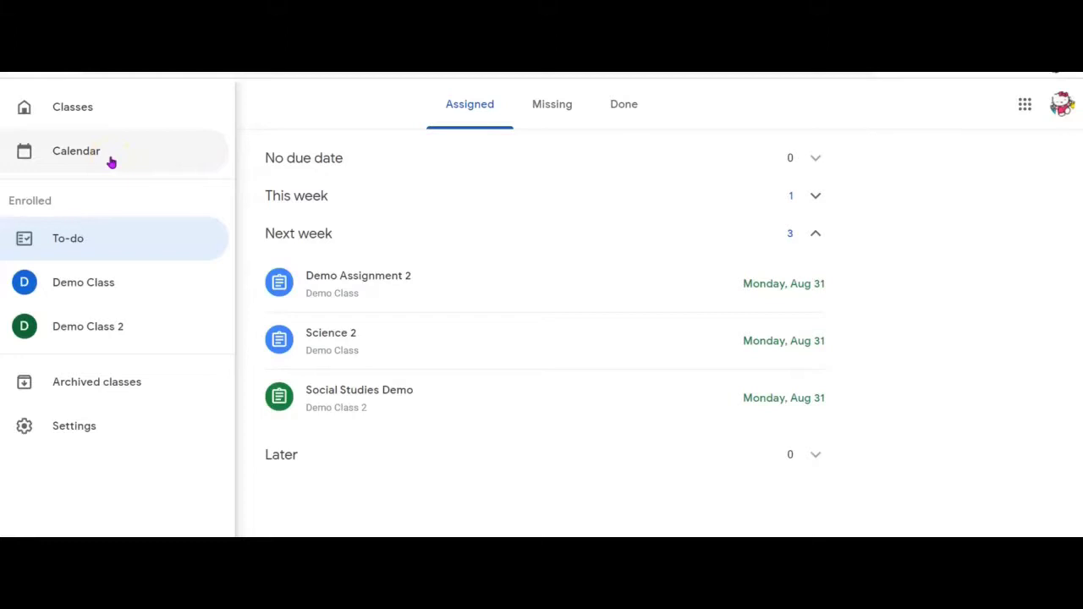
- Open the Calendar and page back and forth around the Aug 23–29 week
{"action": "left_click", "coordinate": [110, 160]}
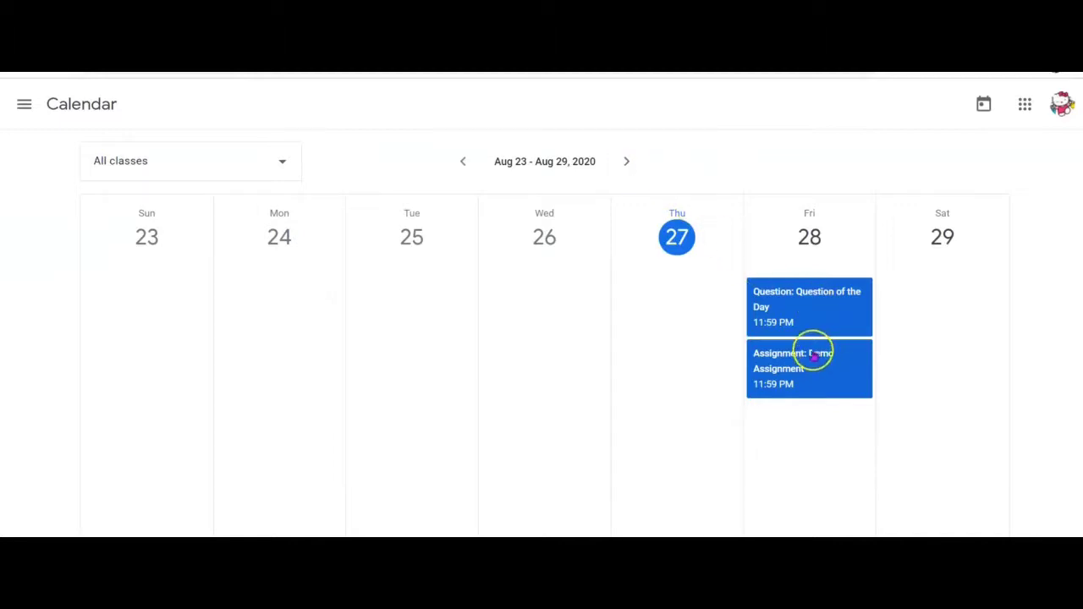
{"action": "left_click", "coordinate": [626, 162]}
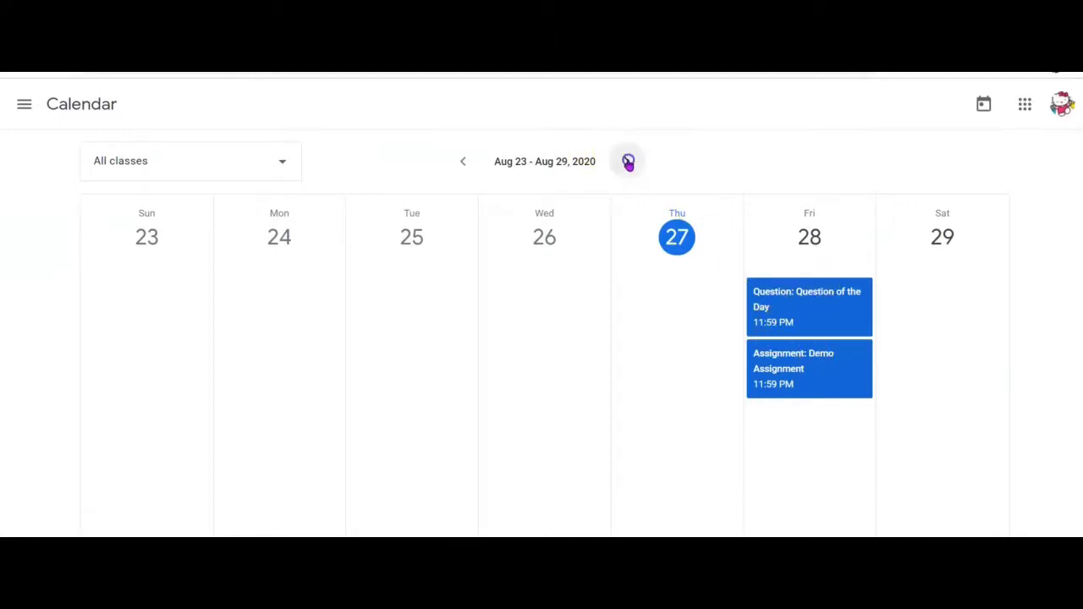
{"action": "left_click", "coordinate": [462, 161]}
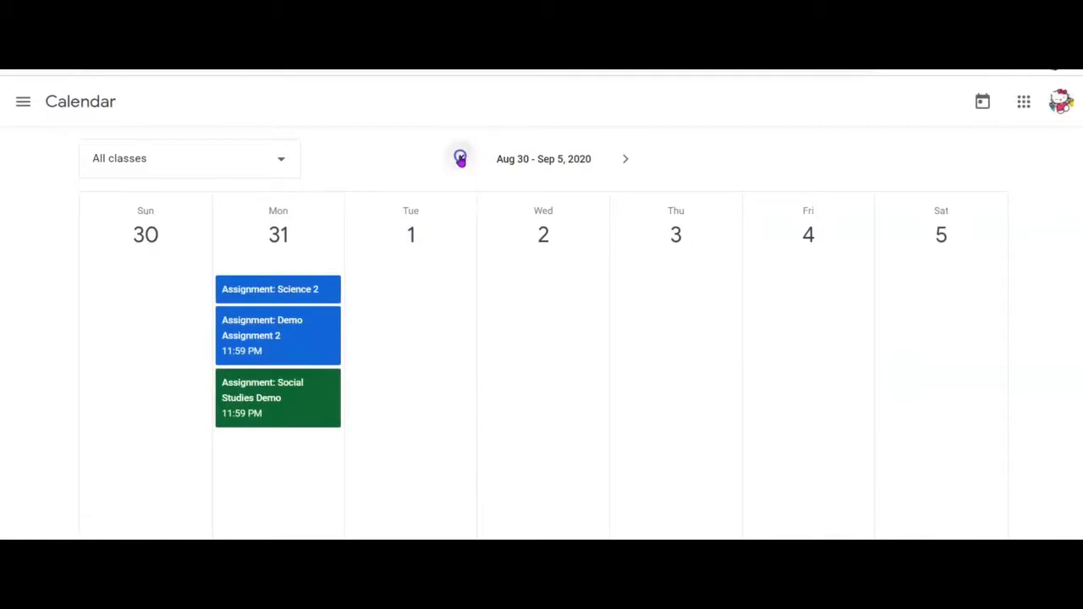
{"action": "left_click", "coordinate": [462, 160]}
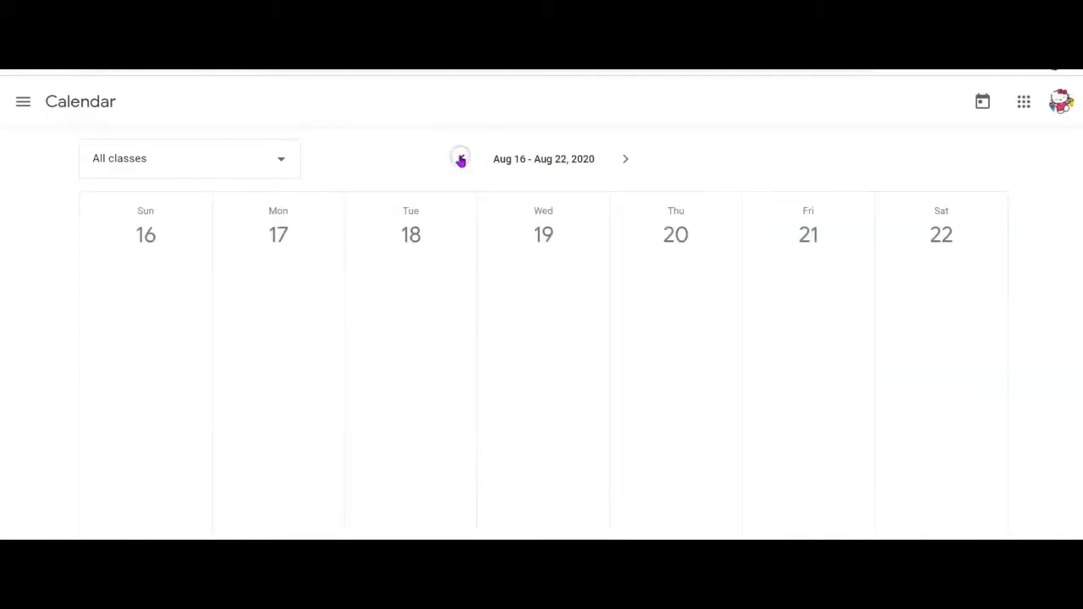
{"action": "left_click", "coordinate": [626, 161]}
{"action": "left_click", "coordinate": [626, 160]}
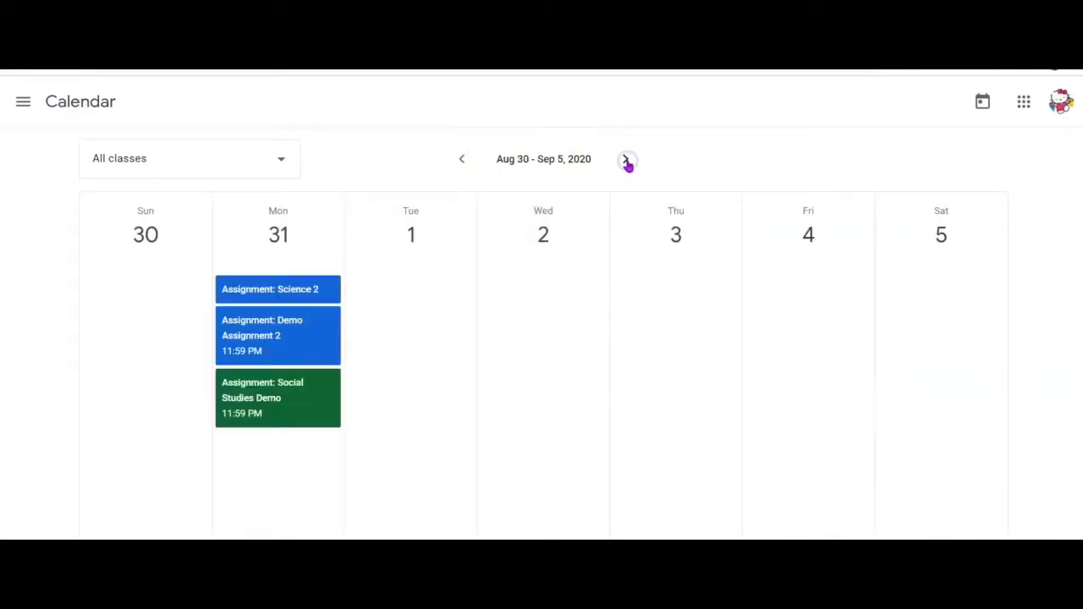
{"action": "left_click", "coordinate": [462, 160]}
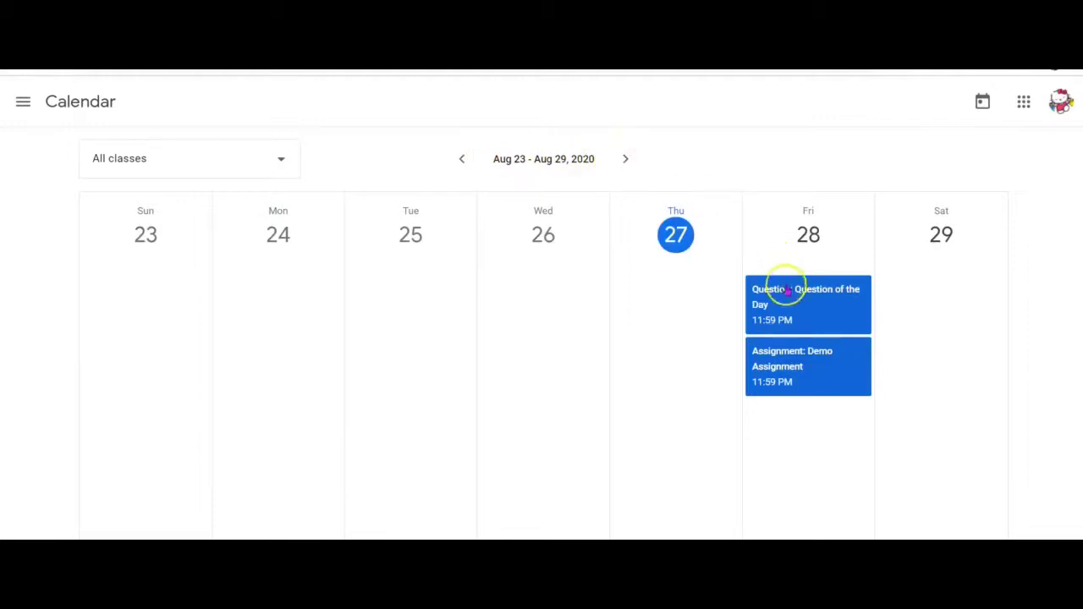
{"action": "left_click", "coordinate": [625, 158]}
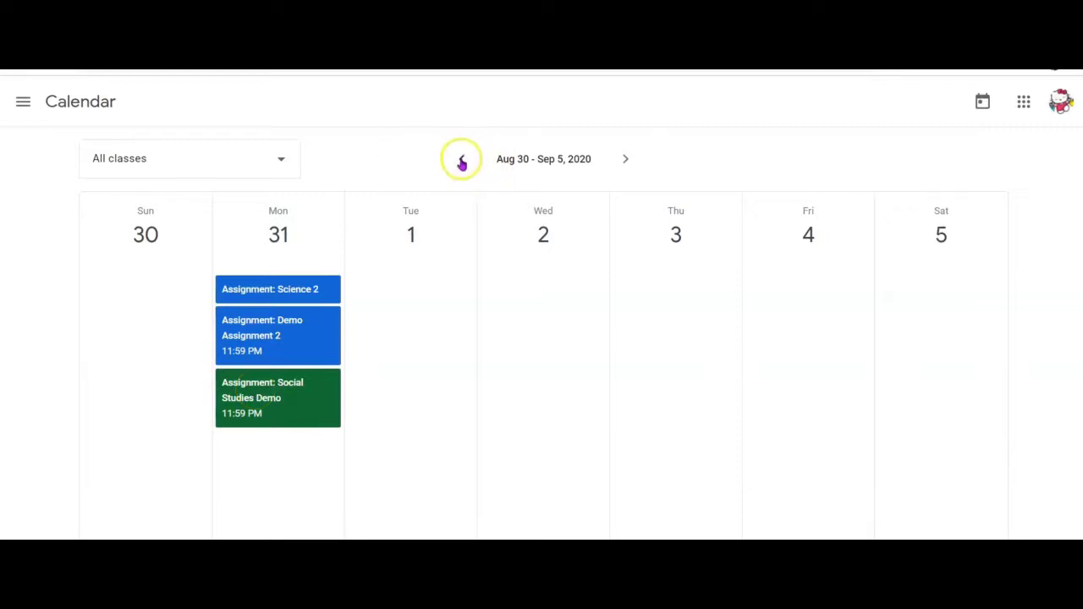
- Browse more weeks and settle on Aug 30 – Sep 5, 2020, with three Monday assignments
{"action": "left_click", "coordinate": [461, 162]}
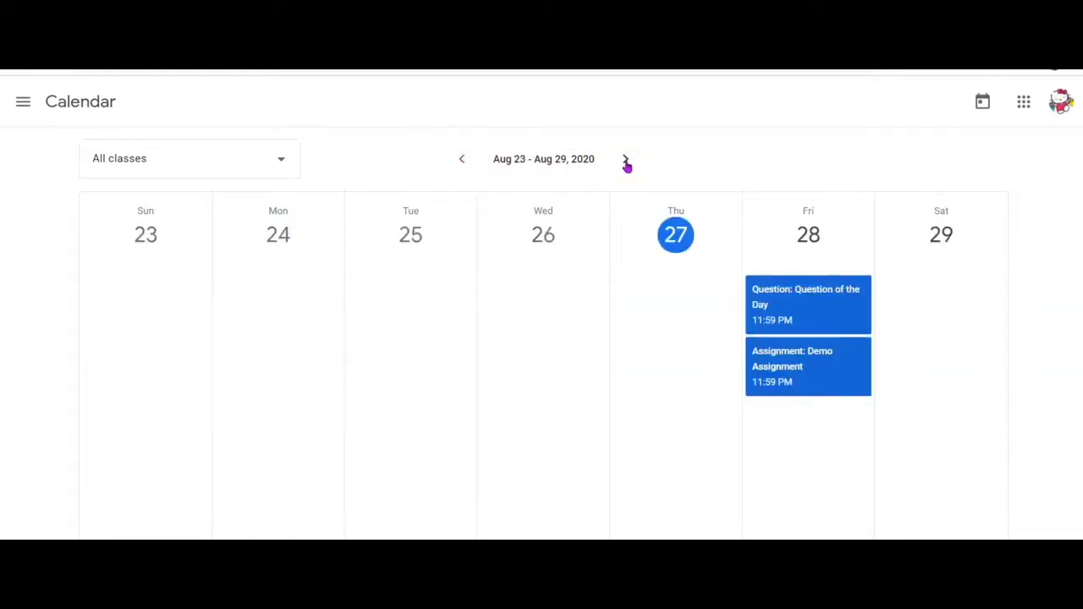
{"action": "left_click", "coordinate": [626, 161]}
{"action": "left_click", "coordinate": [626, 160]}
{"action": "left_click", "coordinate": [459, 158]}
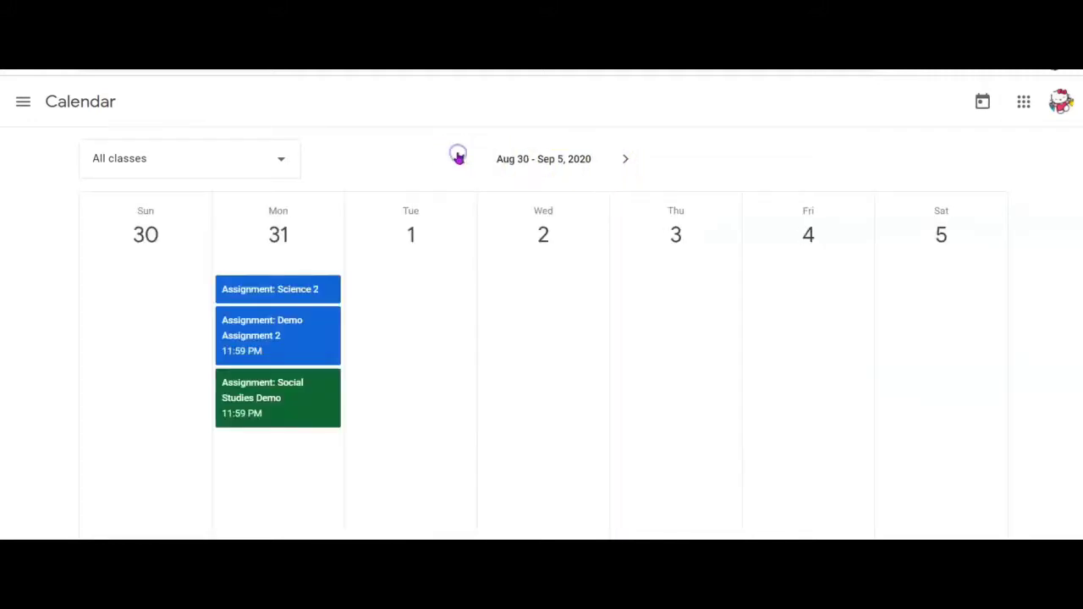
{"action": "left_click", "coordinate": [461, 160]}
{"action": "left_click", "coordinate": [461, 160]}
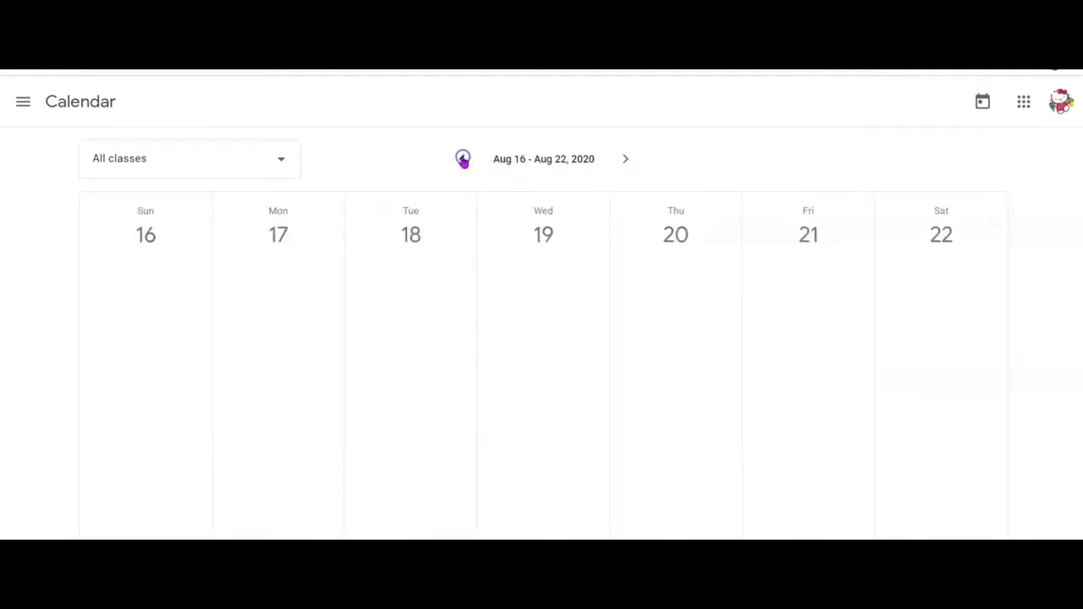
{"action": "left_click", "coordinate": [626, 156]}
{"action": "left_click", "coordinate": [627, 159]}
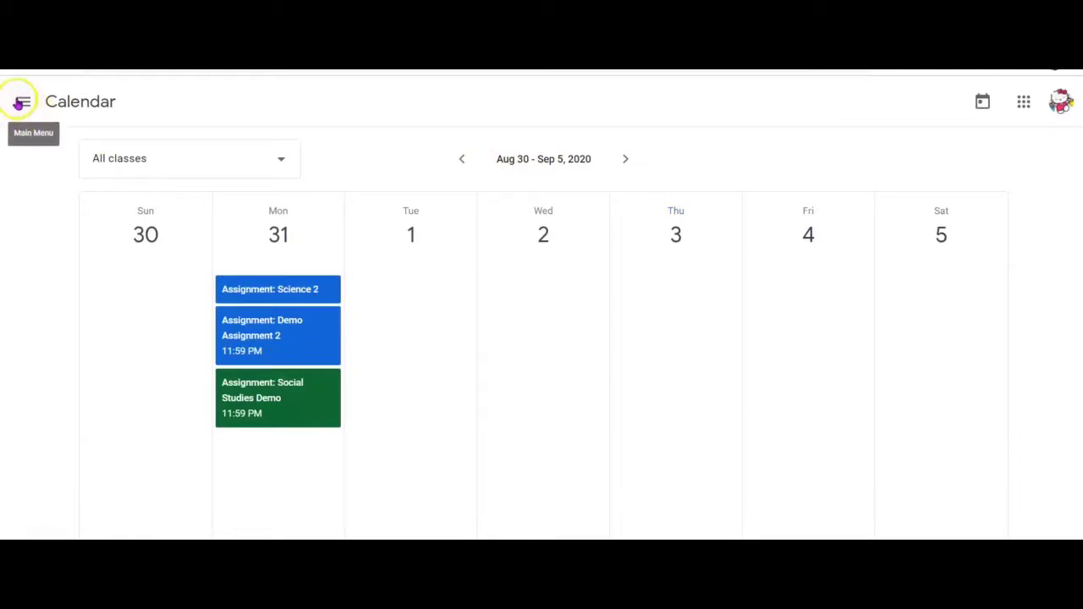
{"action": "left_click", "coordinate": [22, 105]}
- Open the Settings page and review the Profile options
{"action": "double_click", "coordinate": [22, 105]}
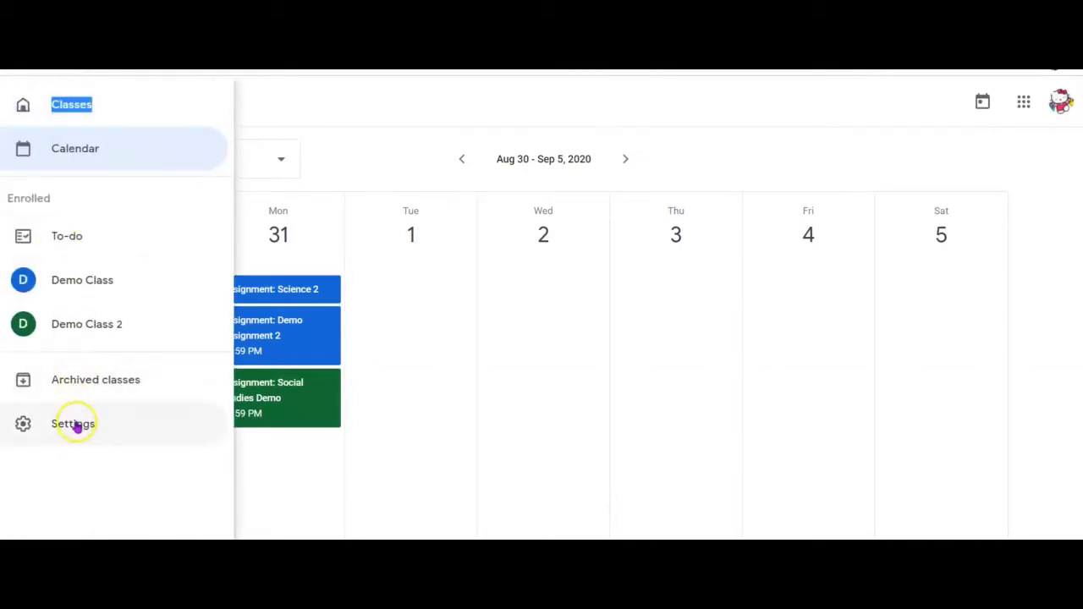
{"action": "left_click", "coordinate": [75, 425]}
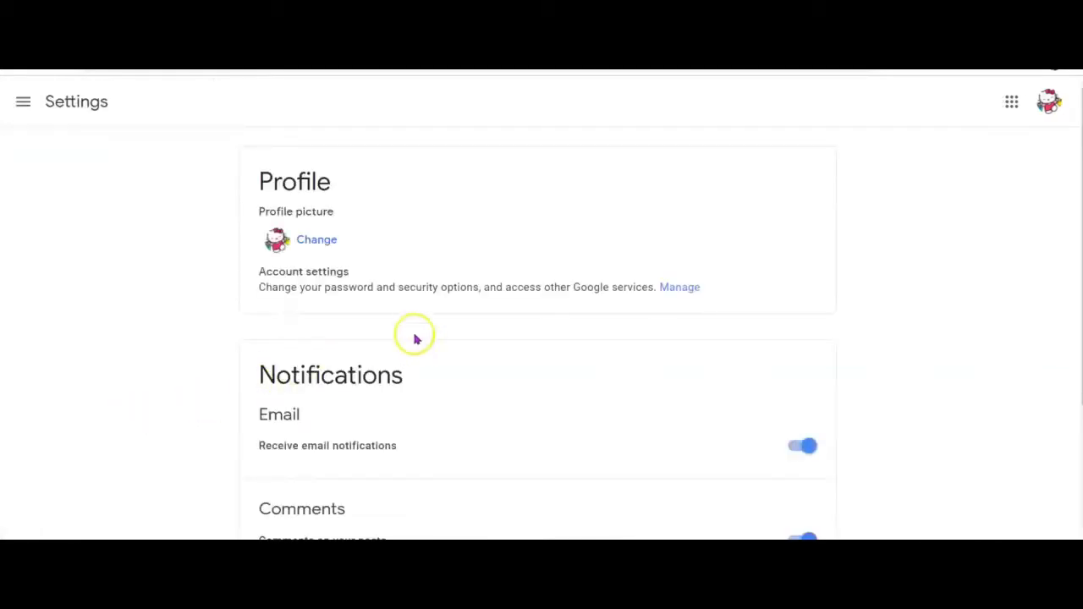
{"action": "scroll", "coordinate": [541, 313], "scroll_direction": "down", "scroll_amount": 3}
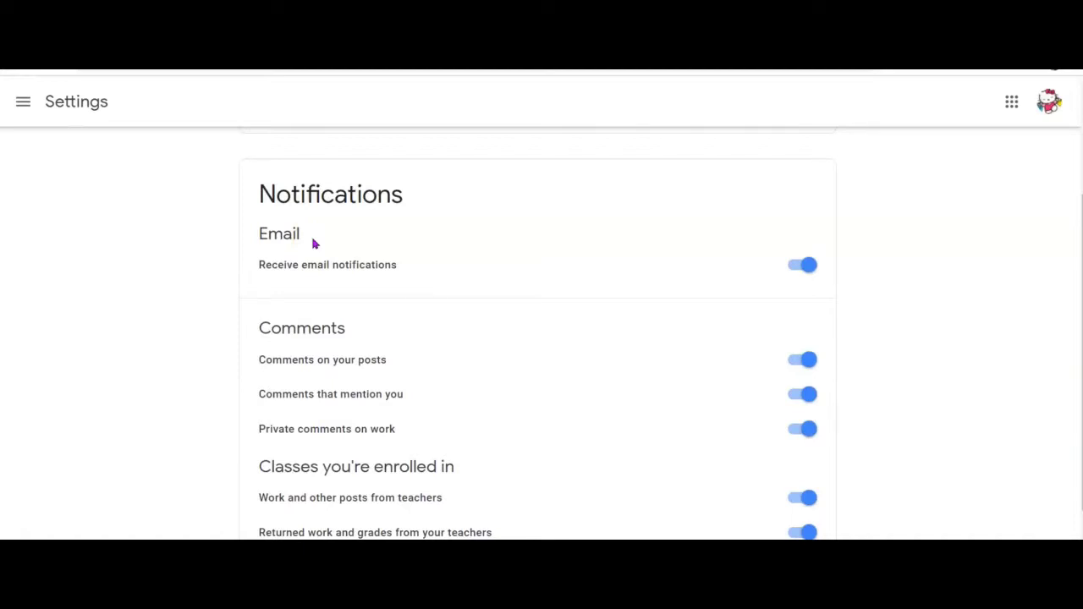
{"action": "left_click", "coordinate": [812, 269]}
{"action": "scroll", "coordinate": [1078, 226], "scroll_direction": "down", "scroll_amount": 2}
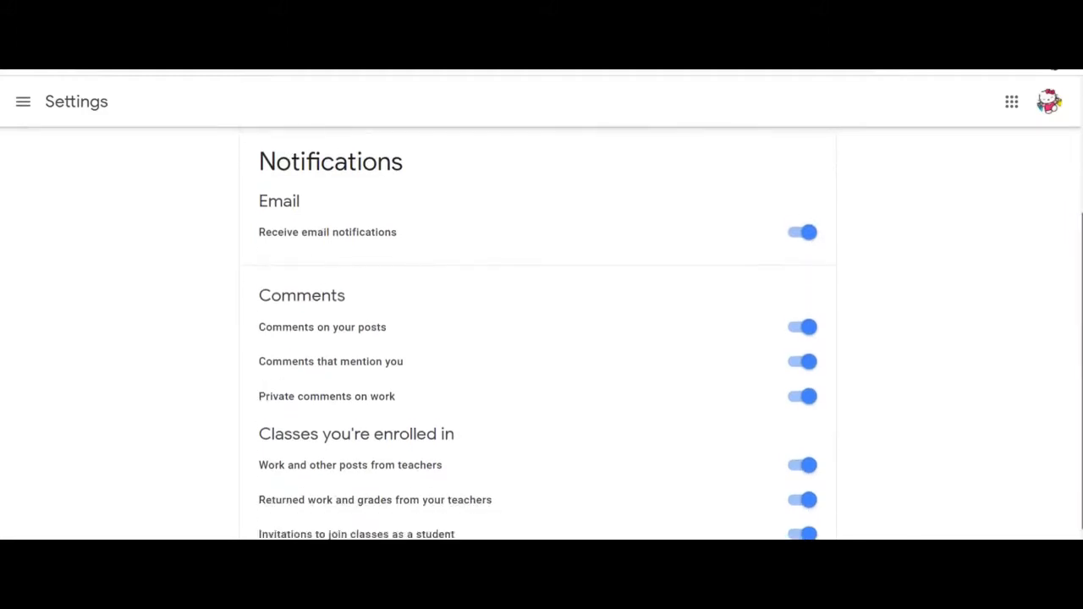
{"action": "scroll", "coordinate": [1078, 225], "scroll_direction": "up", "scroll_amount": 1}
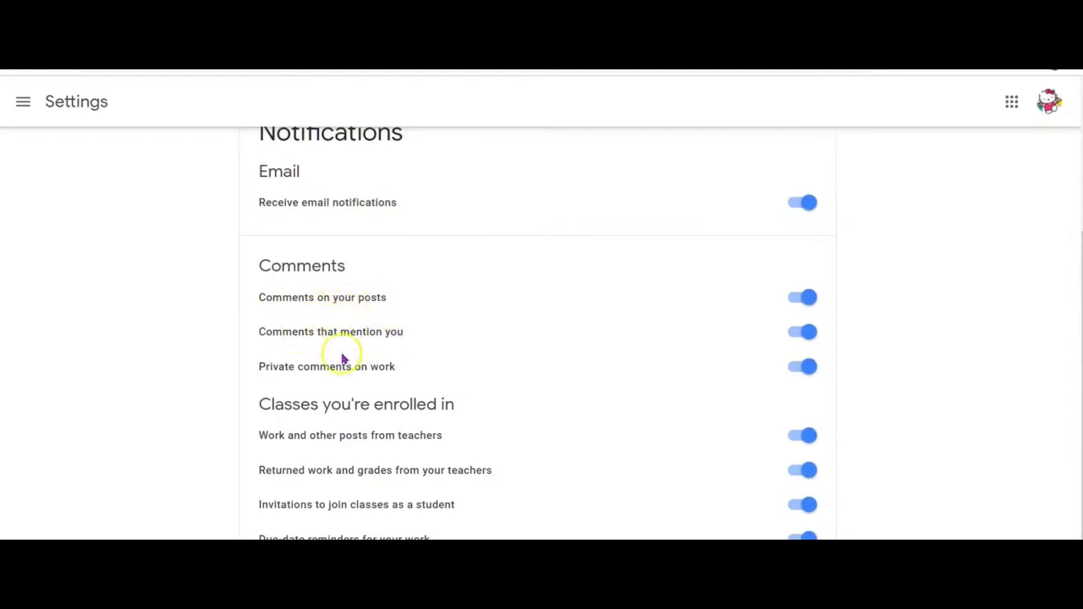
- Scroll through the Notifications settings, with every email and class notification on
{"action": "scroll", "coordinate": [1074, 363], "scroll_direction": "down", "scroll_amount": 1}
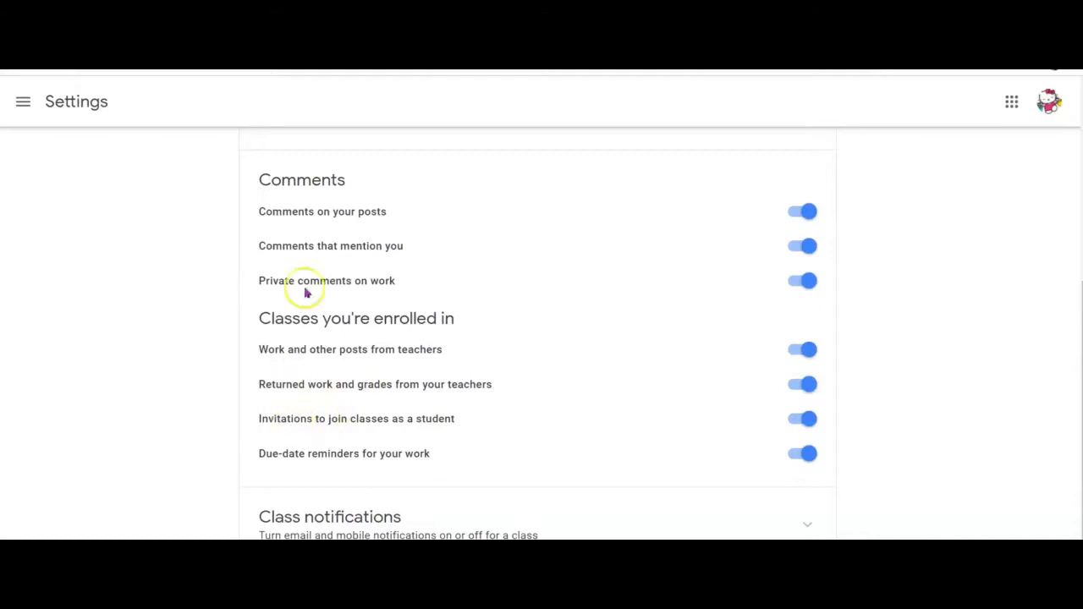
{"action": "scroll", "coordinate": [1076, 241], "scroll_direction": "up", "scroll_amount": 2}
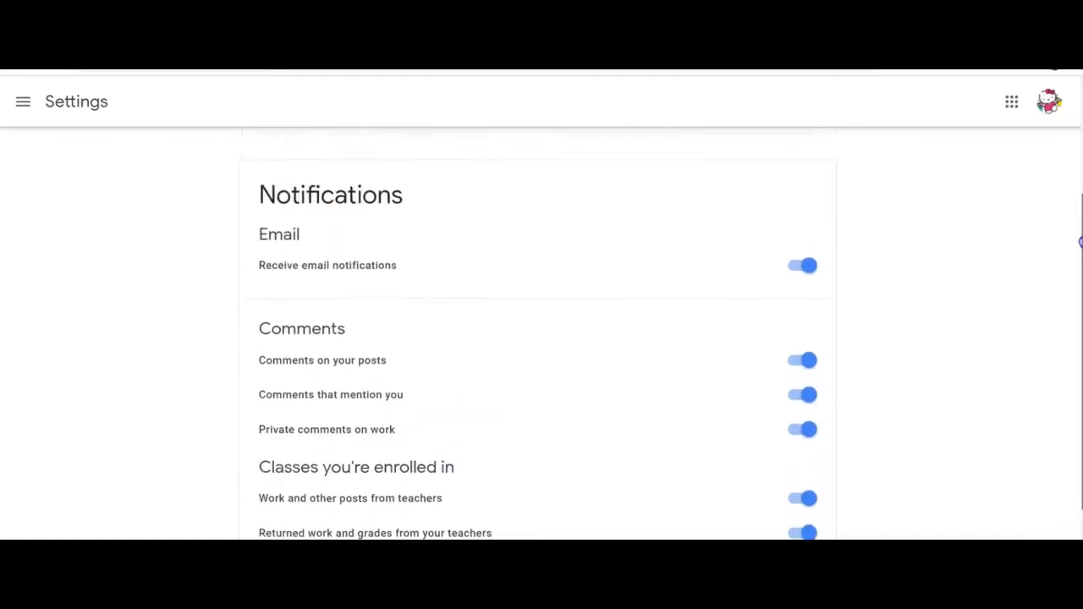
{"action": "scroll", "coordinate": [1080, 241], "scroll_direction": "down", "scroll_amount": 2}
{"action": "scroll", "coordinate": [1080, 253], "scroll_direction": "up", "scroll_amount": 2}
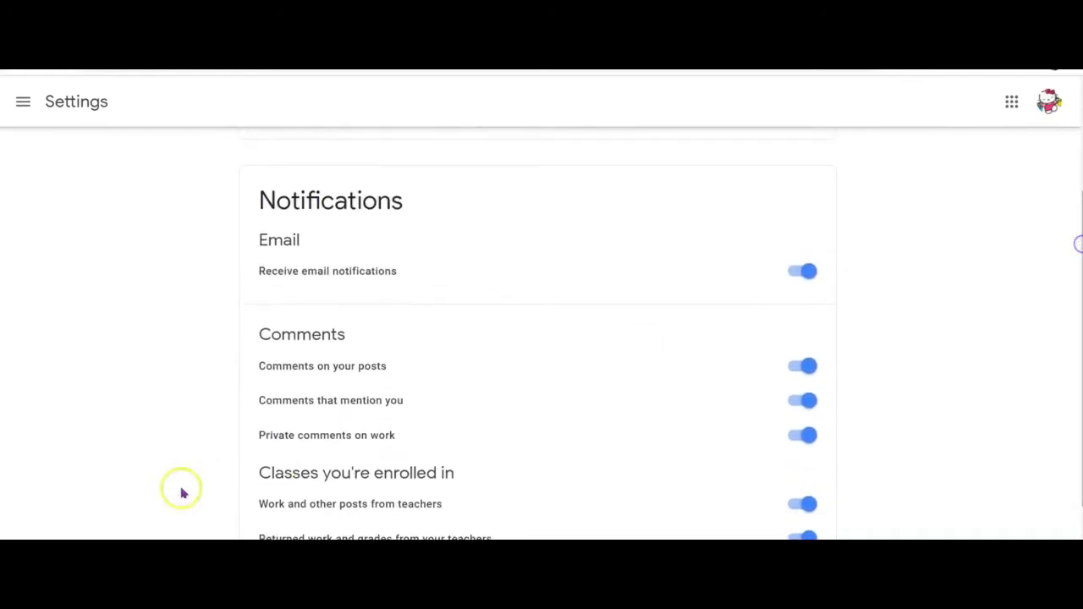
{"action": "scroll", "coordinate": [68, 525], "scroll_direction": "up", "scroll_amount": 2}
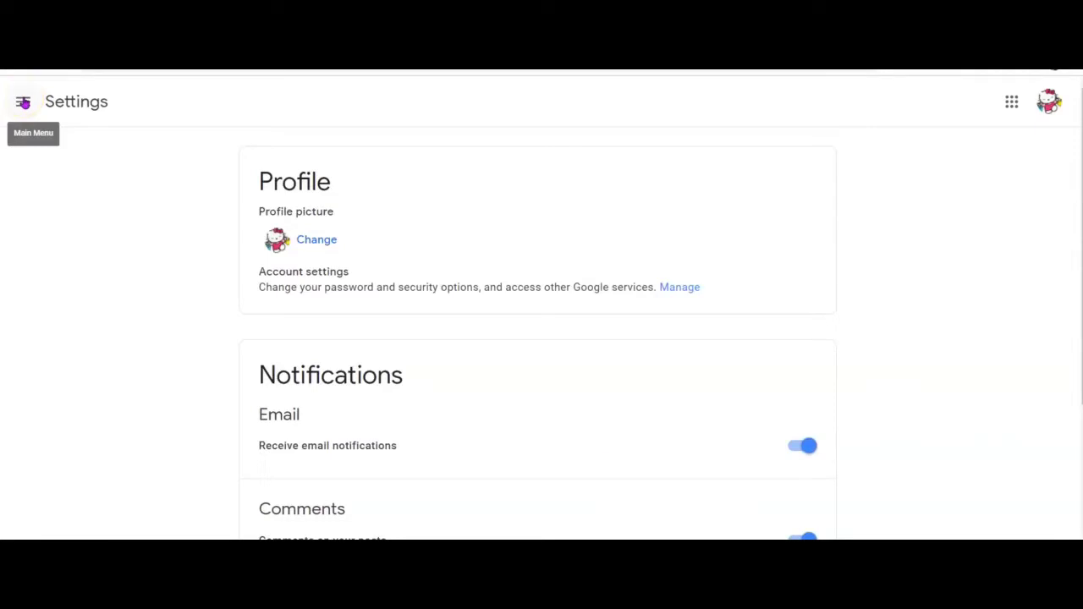
{"action": "left_click", "coordinate": [23, 102]}
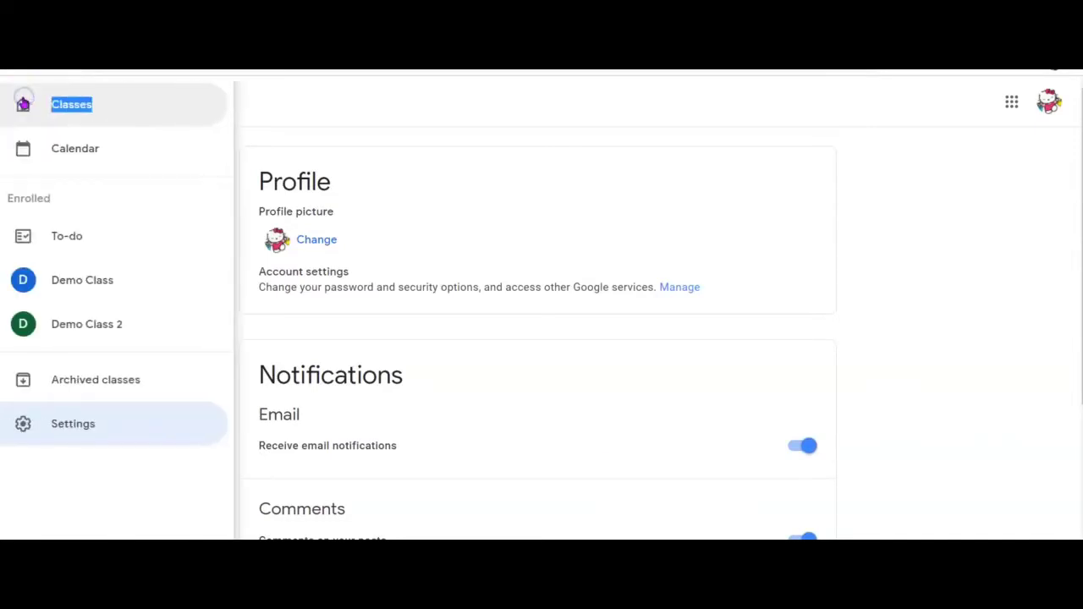
- Check the To-do page's Assigned, Missing and Done lists, with Question of the Day done
{"action": "left_click", "coordinate": [67, 237]}
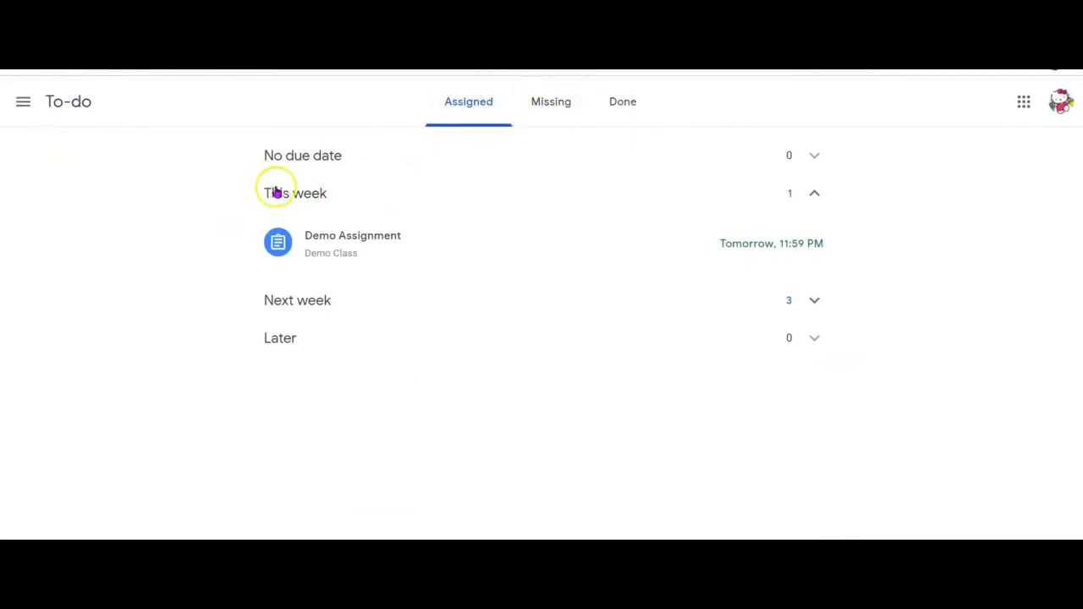
{"action": "left_click", "coordinate": [537, 108]}
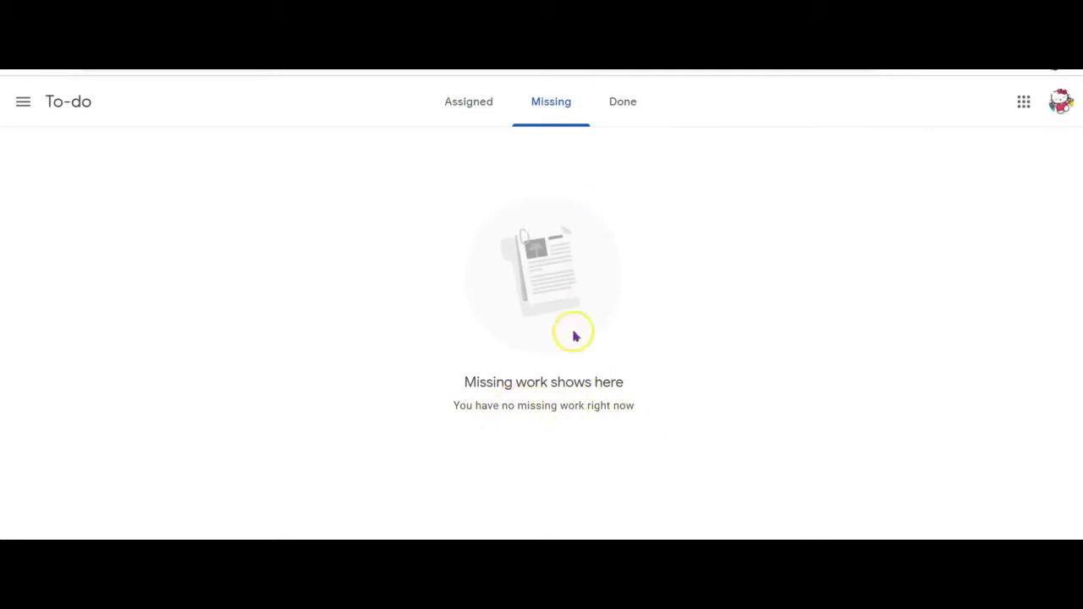
{"action": "left_click", "coordinate": [630, 110]}
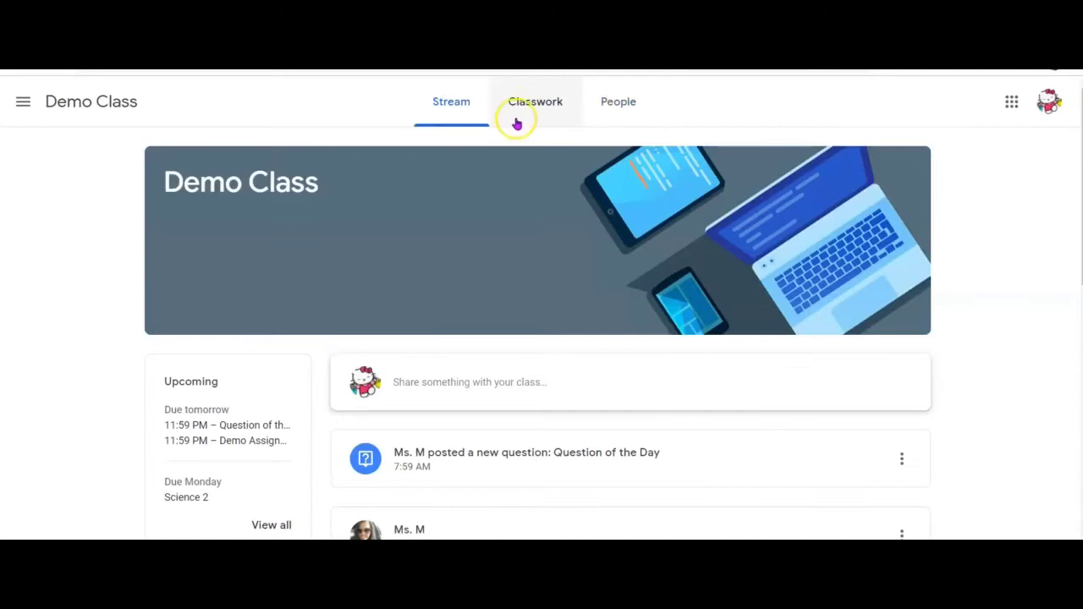
- From Demo Class Classwork, view your work to see the Purple answer and the teacher's private comment
{"action": "left_click", "coordinate": [556, 198]}
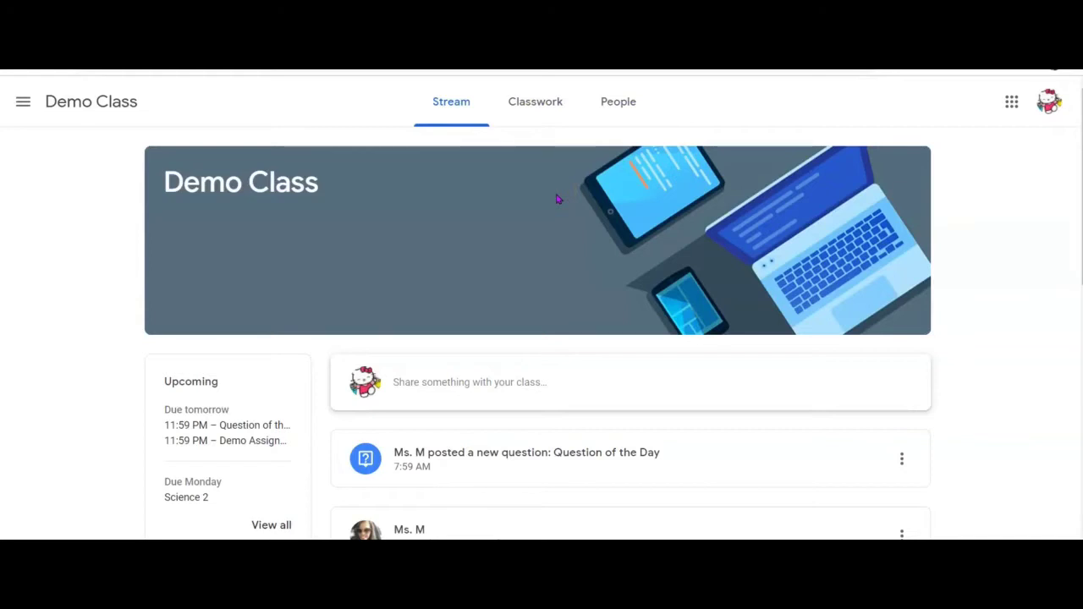
{"action": "left_click", "coordinate": [525, 105]}
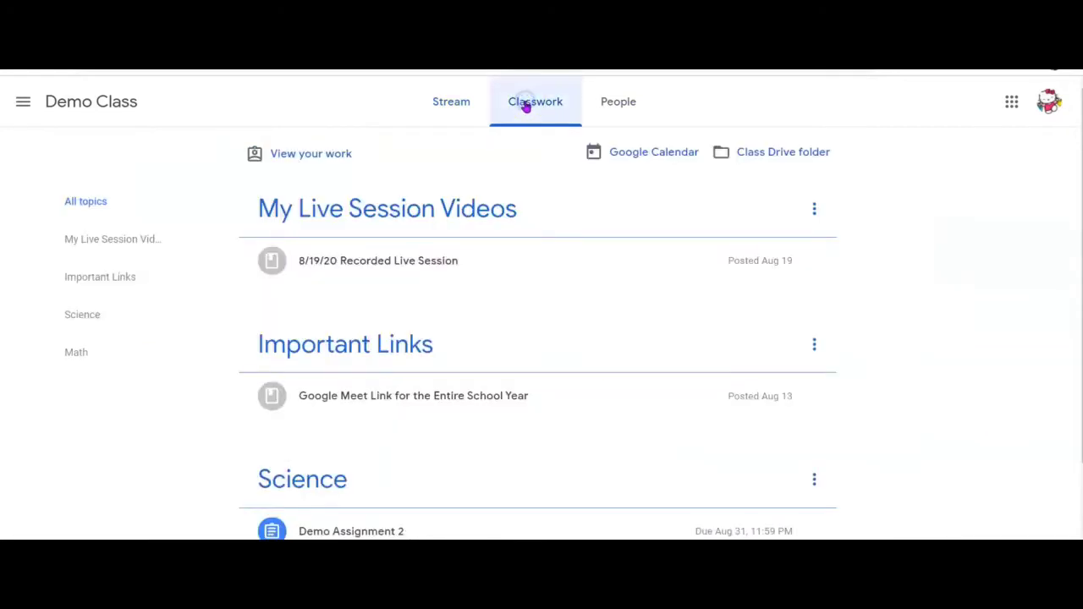
{"action": "left_click", "coordinate": [323, 158]}
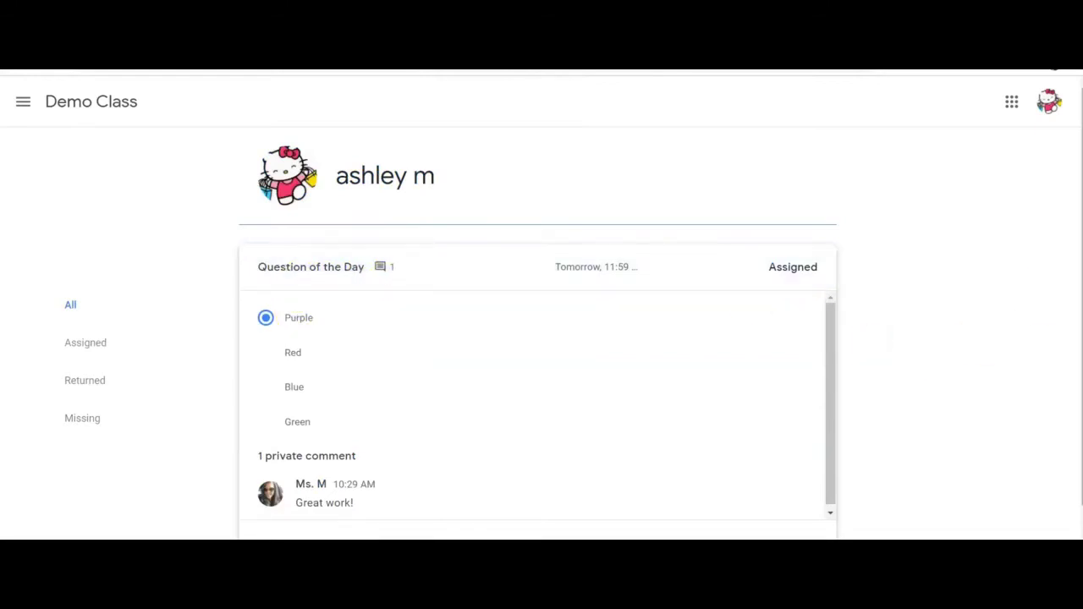
{"action": "scroll", "coordinate": [919, 356], "scroll_direction": "down", "scroll_amount": 1}
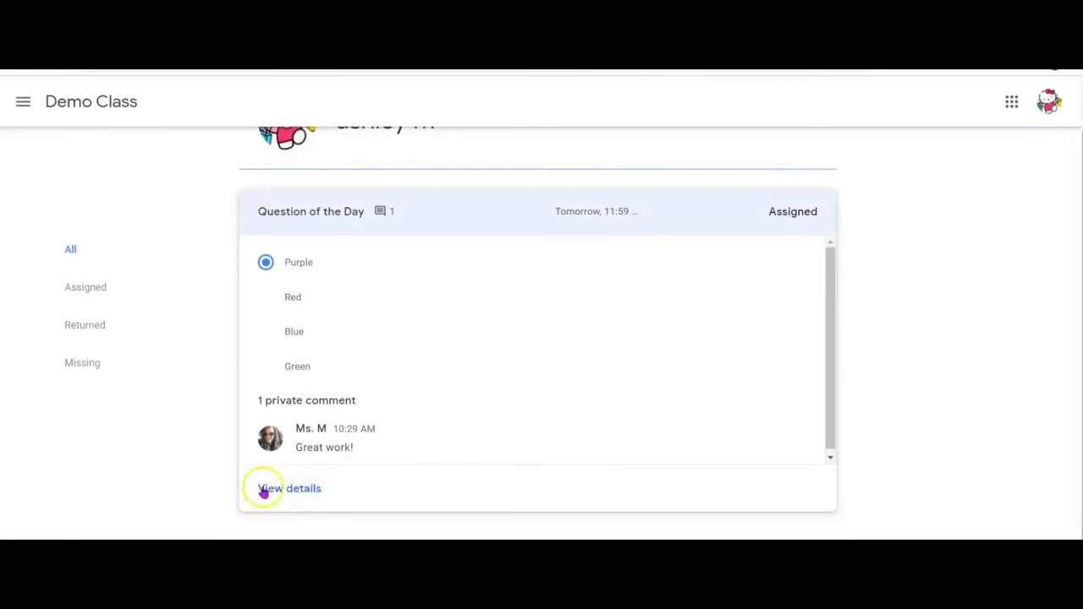